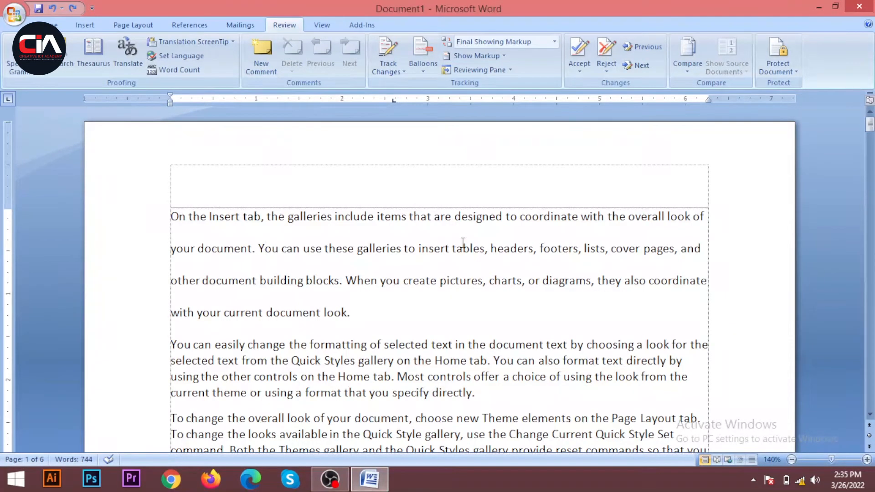
Misspell two words in the first paragraph by adding extra letters, making them "galleriess" and "insertss".
{"action": "left_click", "coordinate": [332, 216]}
{"action": "type", "text": "s"}
{"action": "left_click", "coordinate": [382, 215]}
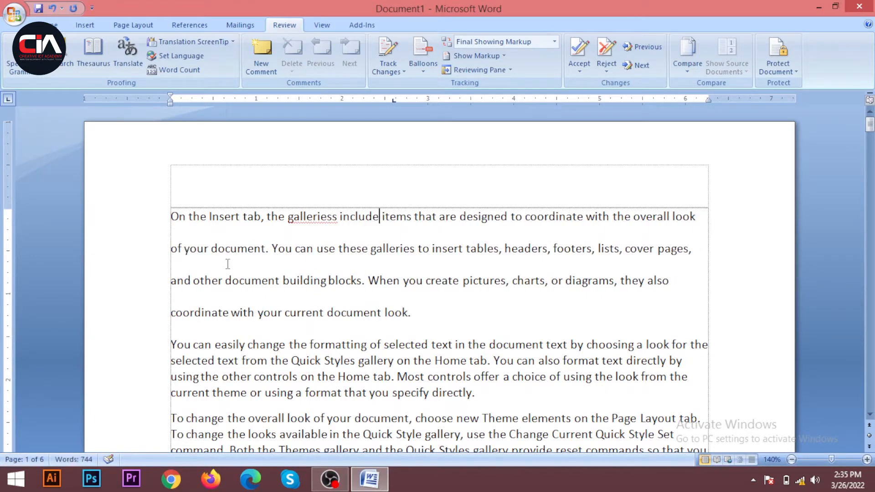
{"action": "left_click", "coordinate": [462, 250]}
{"action": "type", "text": "s"}
{"action": "left_click", "coordinate": [490, 249]}
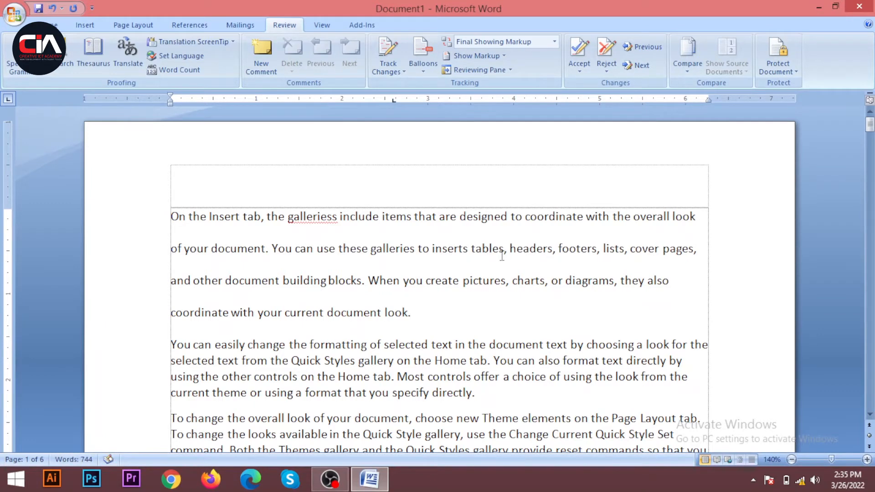
{"action": "left_click", "coordinate": [469, 250]}
{"action": "type", "text": "s"}
Misspell three more words in the first paragraph as "headerss", "diagramsf" and "documenet".
{"action": "left_click", "coordinate": [558, 249]}
{"action": "type", "text": "s"}
{"action": "left_click", "coordinate": [607, 249]}
{"action": "type", "text": "f"}
{"action": "left_click", "coordinate": [648, 287]}
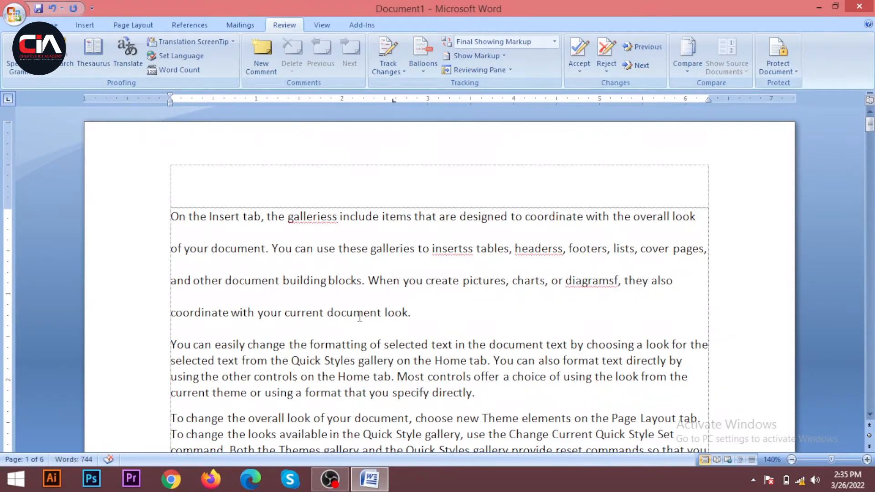
{"action": "left_click", "coordinate": [379, 313]}
{"action": "type", "text": "e"}
{"action": "left_click", "coordinate": [419, 318]}
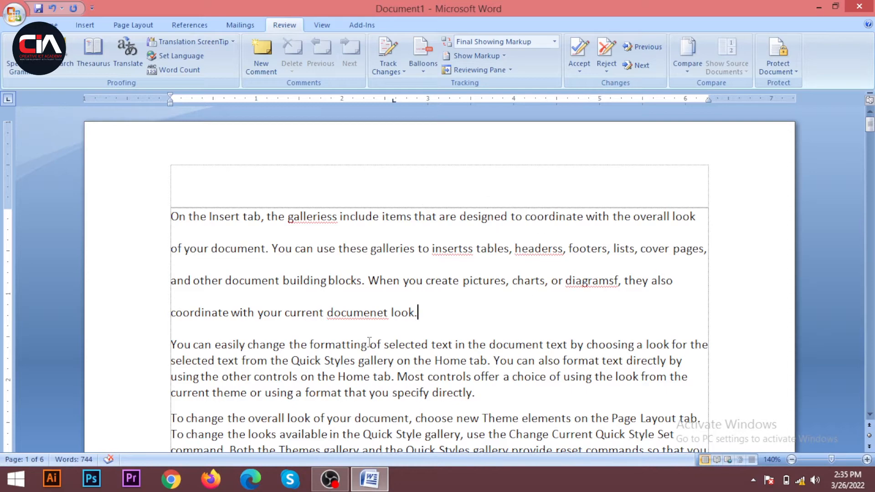
Try the suggested correction "galleries" for the misspelled "galleriess" in the first line and undo it.
{"action": "scroll", "coordinate": [373, 349], "scroll_direction": "down", "scroll_amount": 5}
{"action": "scroll", "coordinate": [361, 274], "scroll_direction": "up", "scroll_amount": 5}
{"action": "scroll", "coordinate": [323, 219], "scroll_direction": "up", "scroll_amount": 2}
{"action": "scroll", "coordinate": [296, 203], "scroll_direction": "down", "scroll_amount": 2}
{"action": "scroll", "coordinate": [274, 197], "scroll_direction": "up", "scroll_amount": 1}
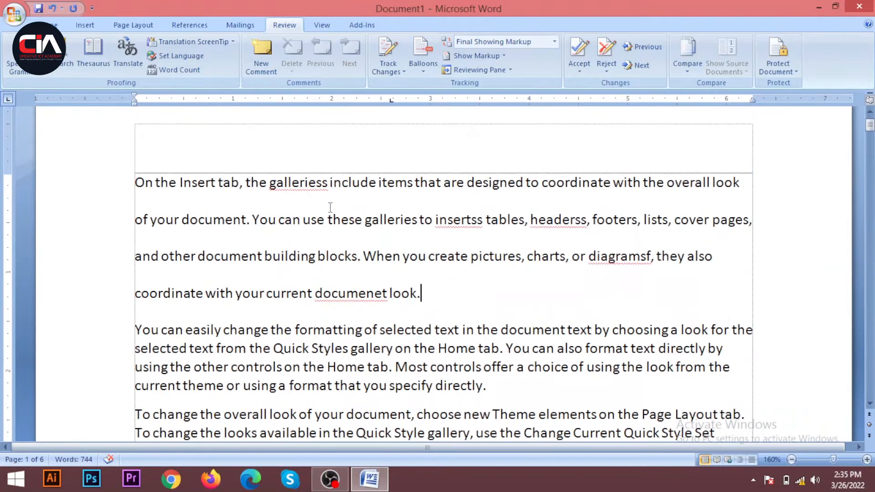
{"action": "left_click", "coordinate": [293, 183]}
{"action": "right_click", "coordinate": [295, 182]}
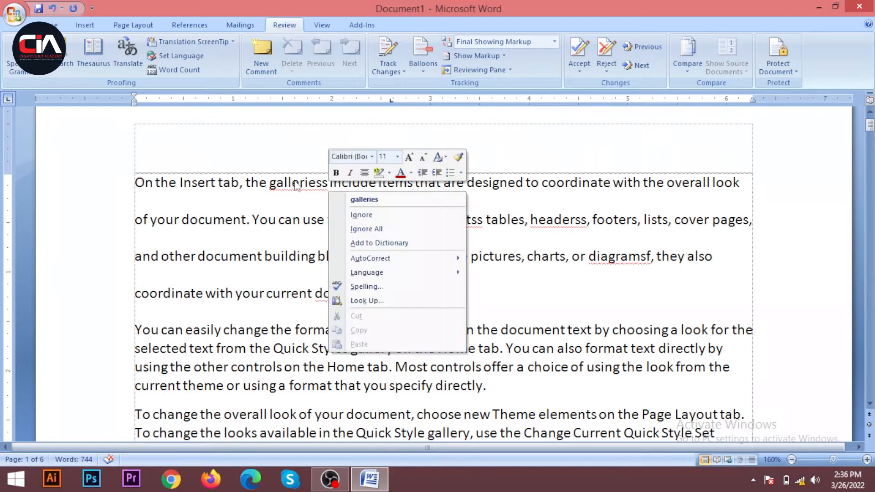
{"action": "left_click", "coordinate": [365, 200]}
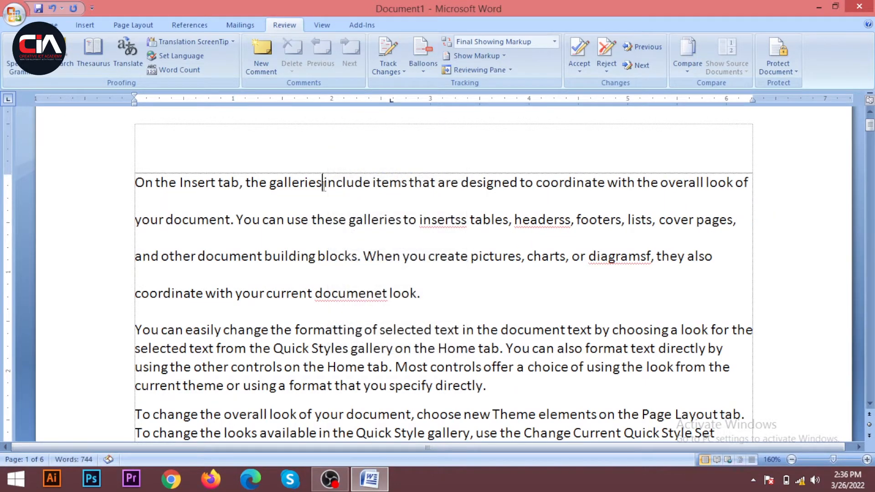
{"action": "right_click", "coordinate": [444, 221]}
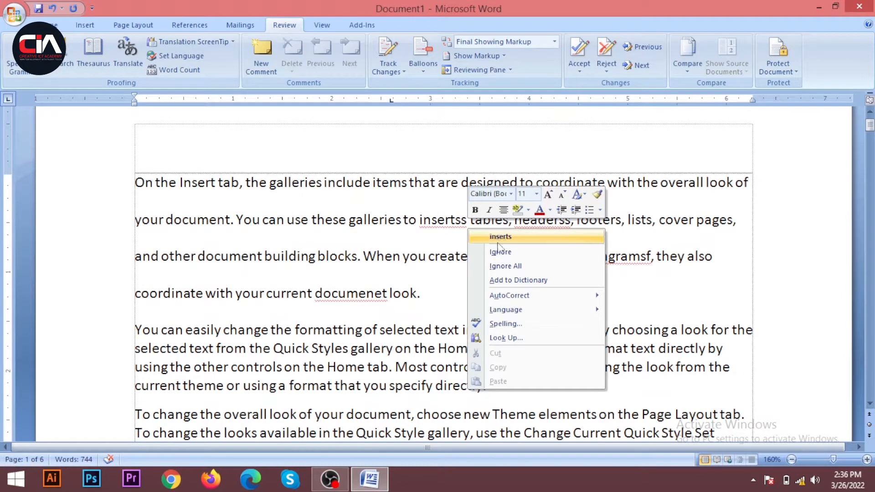
{"action": "left_click", "coordinate": [437, 220]}
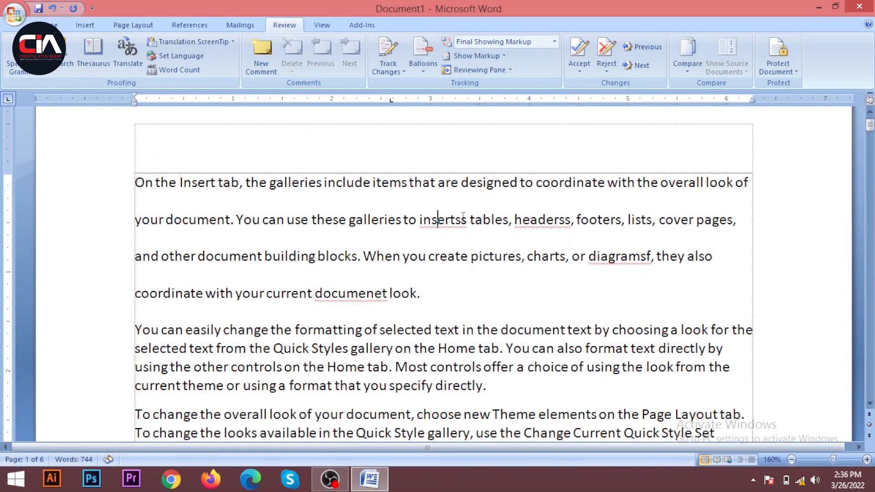
{"action": "key", "text": "ctrl+z"}
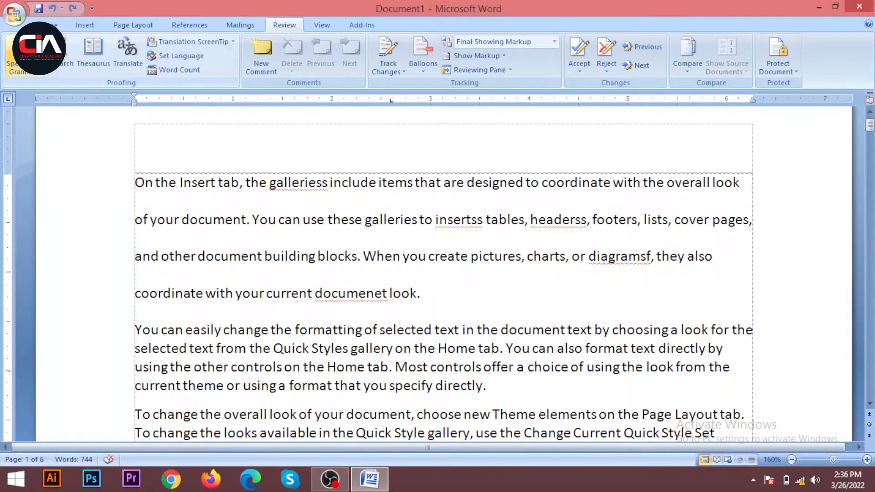
Run the Spelling & Grammar check, changing "galleriess" to "galleries" and ignoring "insertss" once.
{"action": "left_click", "coordinate": [16, 55]}
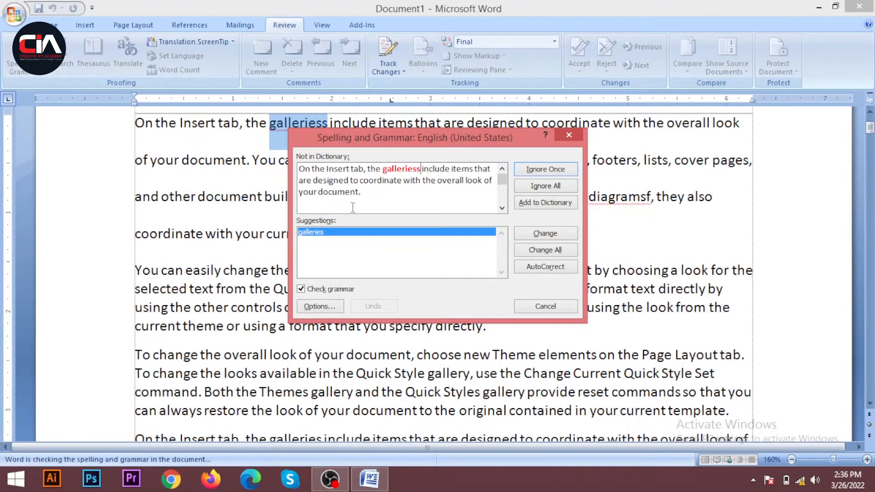
{"action": "left_click_drag", "start_coordinate": [405, 144], "coordinate": [261, 208]}
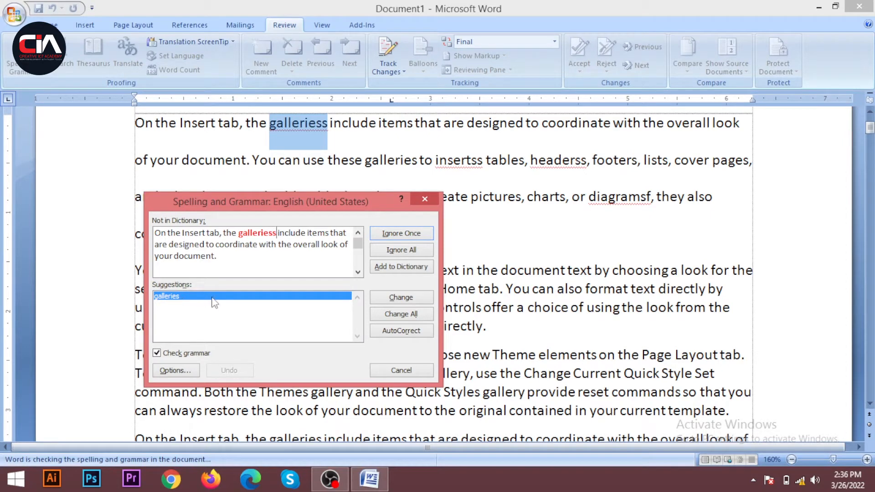
{"action": "left_click", "coordinate": [398, 299]}
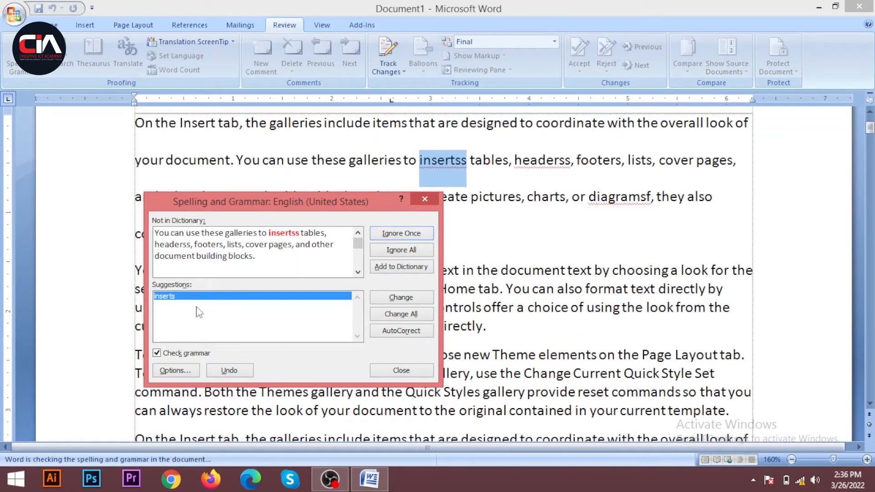
{"action": "left_click", "coordinate": [401, 233]}
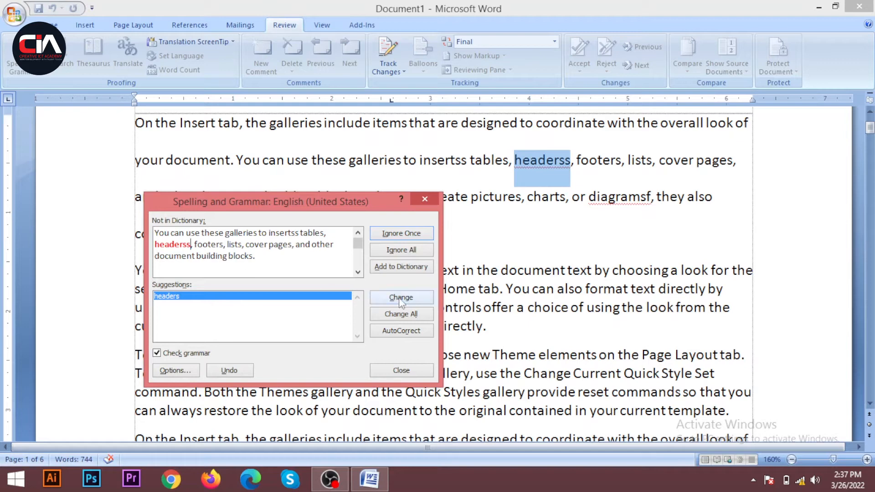
Correct "headerss" to "headers" and "diagramsf" to "diagrams" using the spelling check's suggestions.
{"action": "left_click", "coordinate": [175, 297]}
{"action": "left_click", "coordinate": [387, 301]}
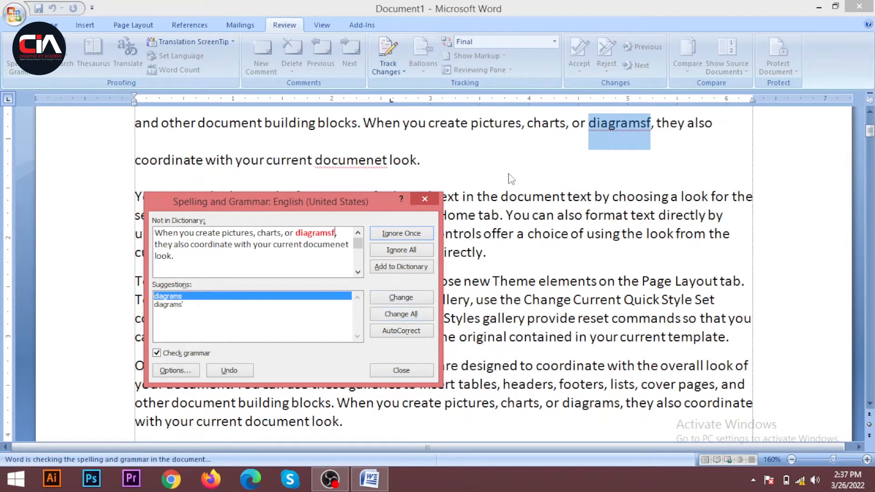
{"action": "left_click", "coordinate": [168, 307]}
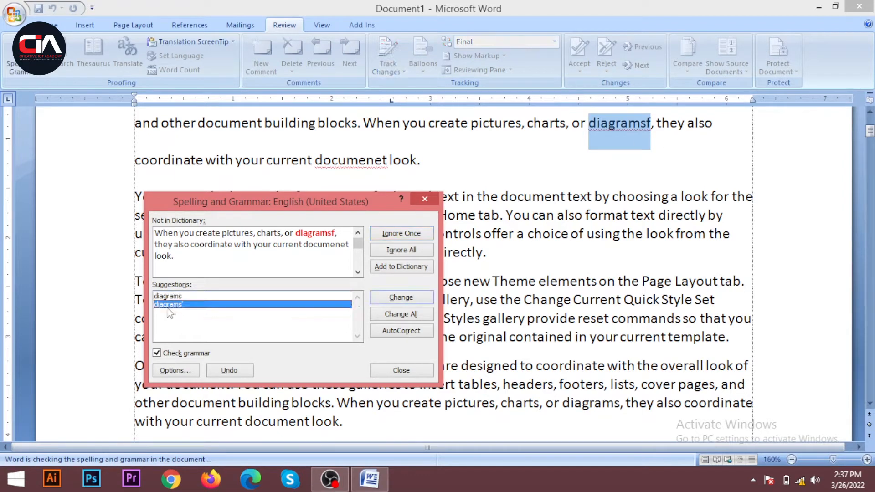
{"action": "left_click", "coordinate": [172, 297]}
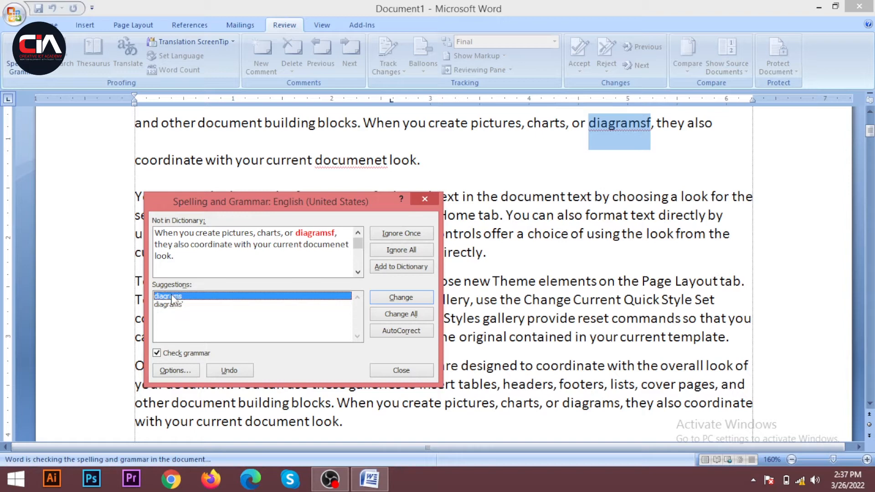
{"action": "left_click", "coordinate": [176, 306]}
{"action": "left_click", "coordinate": [175, 297]}
{"action": "left_click", "coordinate": [177, 304]}
{"action": "left_click", "coordinate": [177, 297]}
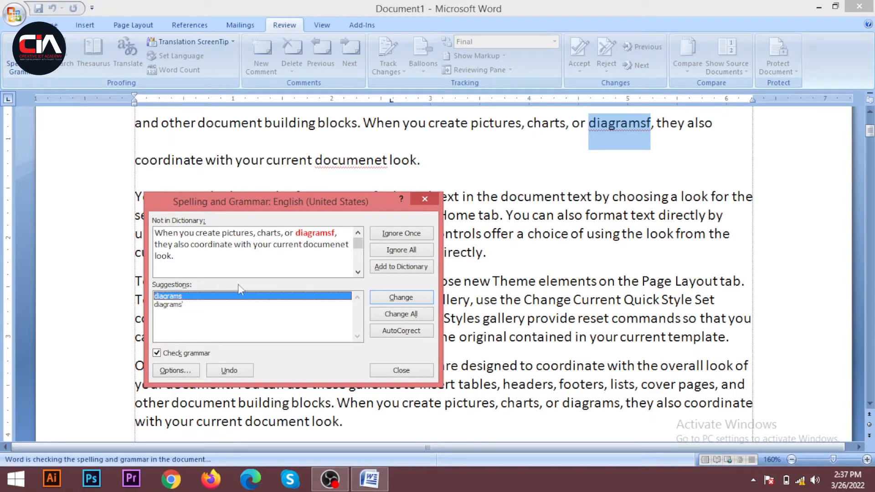
{"action": "left_click", "coordinate": [401, 298]}
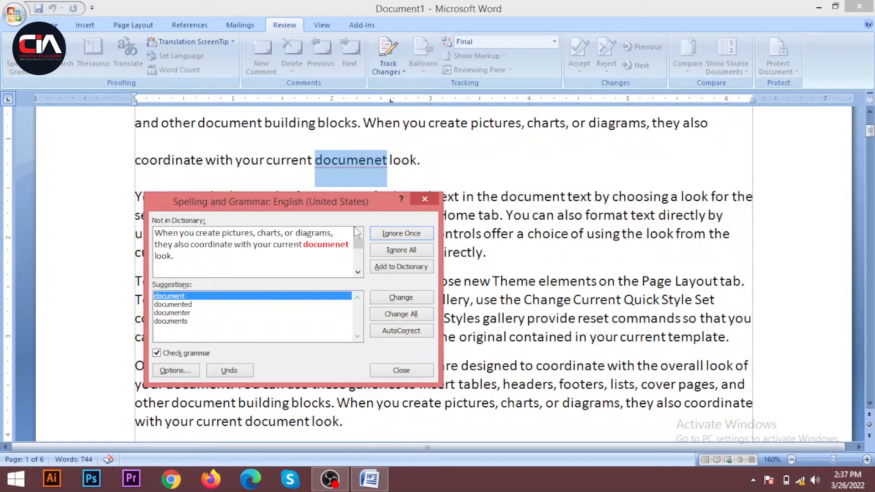
Replace "documenet" with the suggestion "documents" and finish the spelling check.
{"action": "left_click", "coordinate": [179, 308]}
{"action": "left_click", "coordinate": [179, 312]}
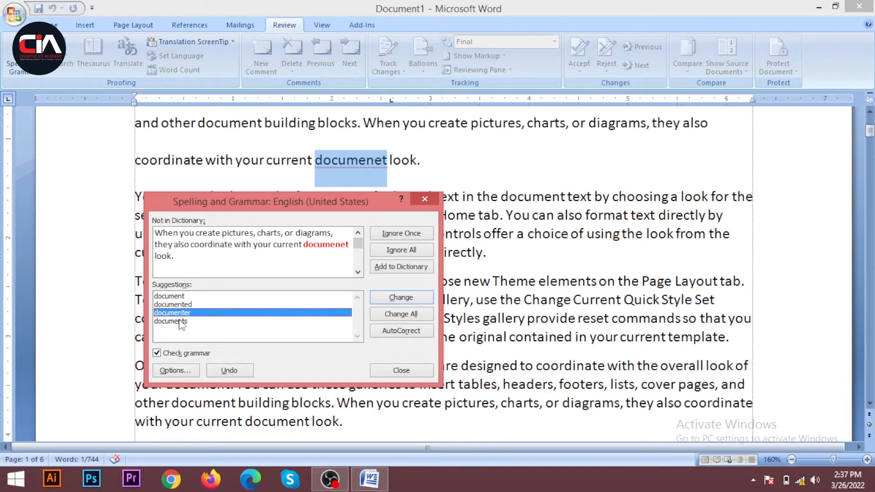
{"action": "left_click", "coordinate": [182, 322]}
{"action": "left_click", "coordinate": [401, 298]}
{"action": "left_click", "coordinate": [439, 273]}
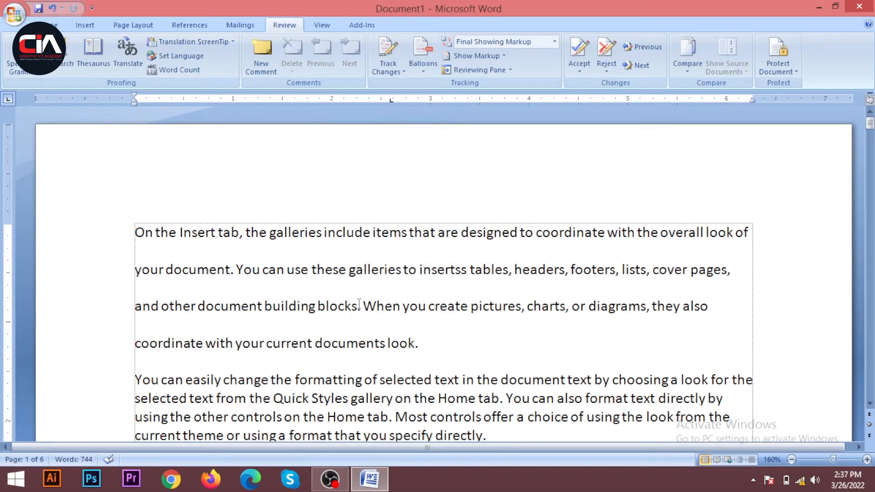
Set an editing restriction on the document that allows only No changes (Read only).
{"action": "scroll", "coordinate": [359, 304], "scroll_direction": "down", "scroll_amount": 5}
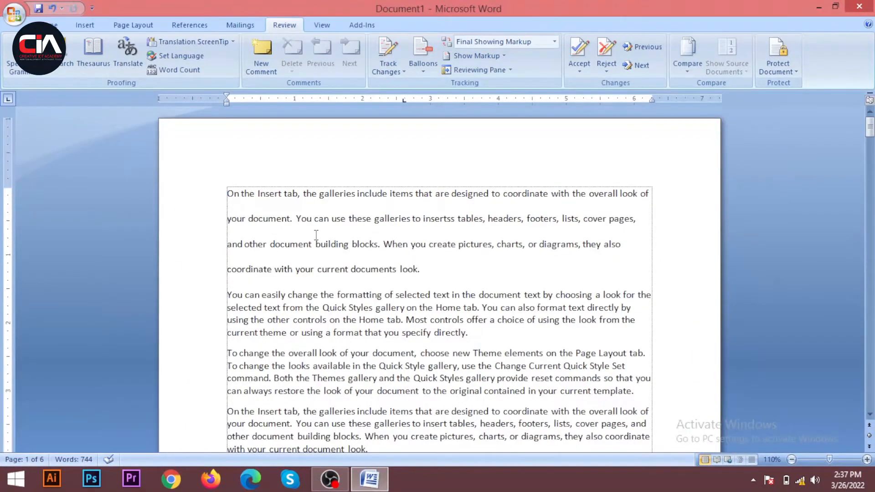
{"action": "scroll", "coordinate": [296, 223], "scroll_direction": "down", "scroll_amount": 2}
{"action": "scroll", "coordinate": [308, 219], "scroll_direction": "up", "scroll_amount": 2}
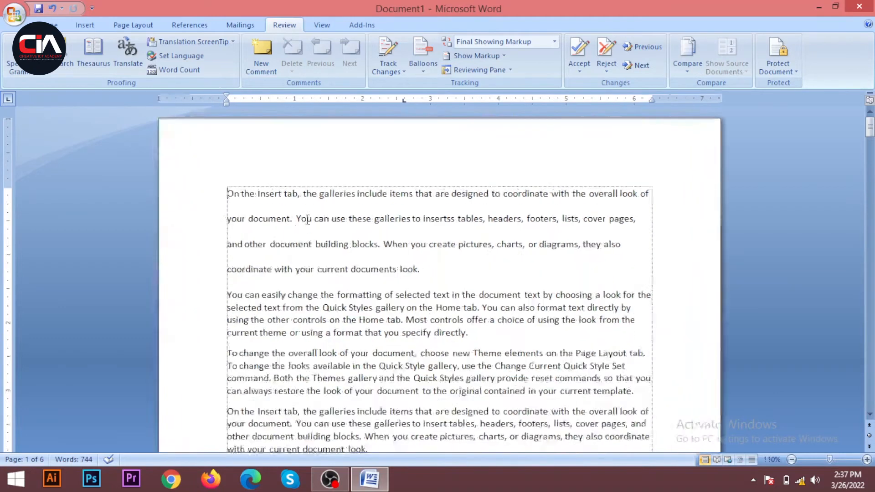
{"action": "scroll", "coordinate": [307, 219], "scroll_direction": "up", "scroll_amount": 3}
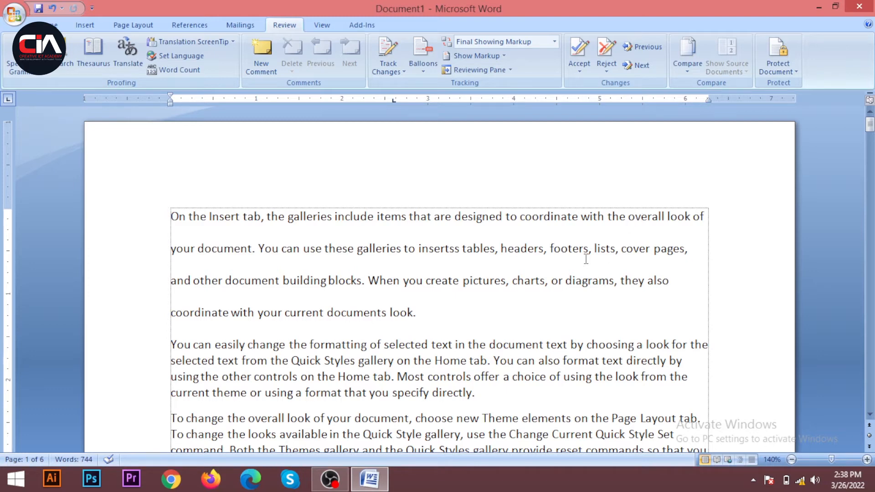
{"action": "left_click", "coordinate": [790, 72]}
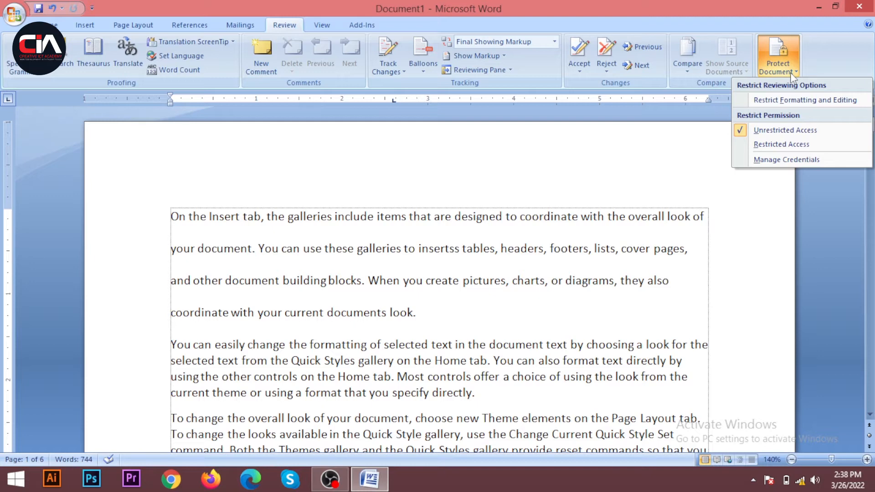
{"action": "left_click", "coordinate": [782, 101]}
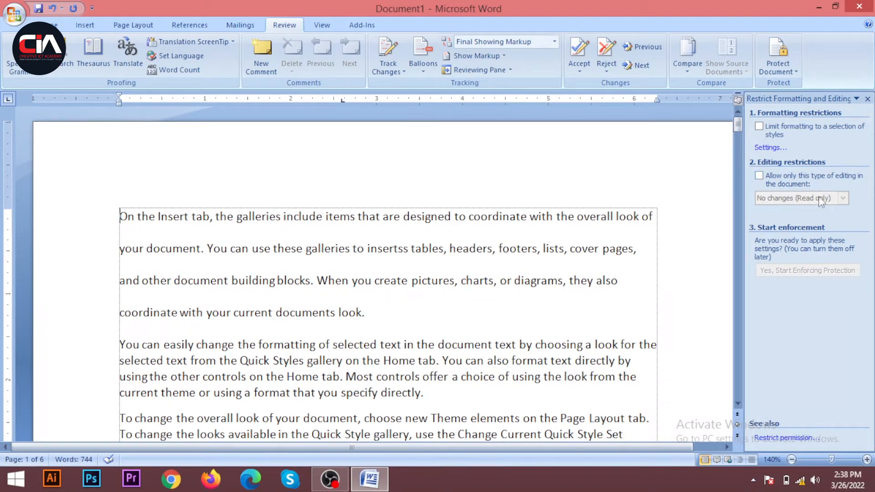
{"action": "left_click", "coordinate": [759, 176]}
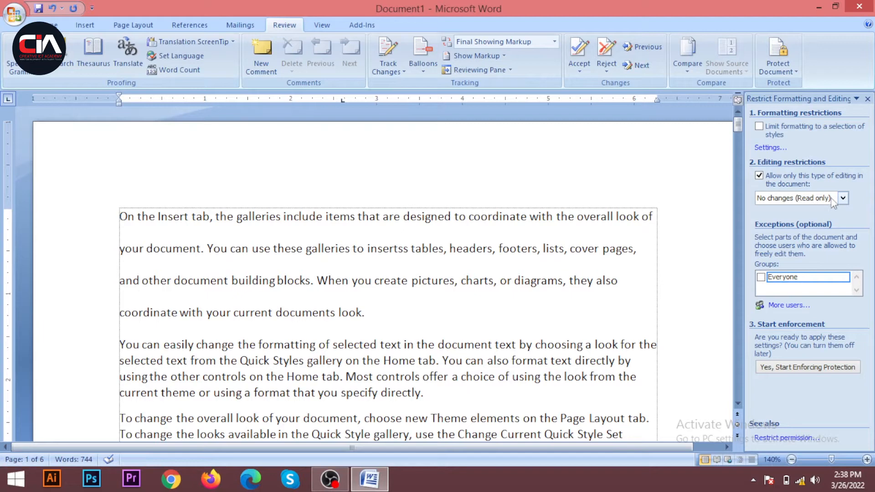
{"action": "left_click", "coordinate": [842, 198]}
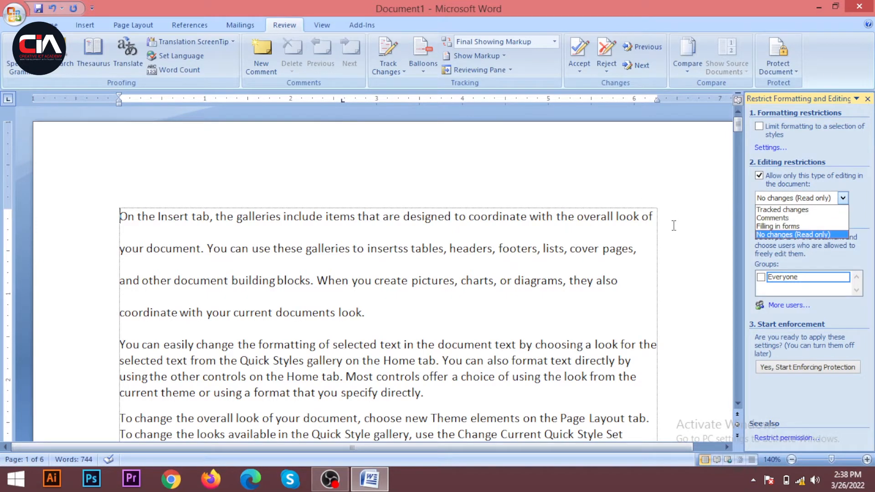
{"action": "left_click", "coordinate": [771, 236]}
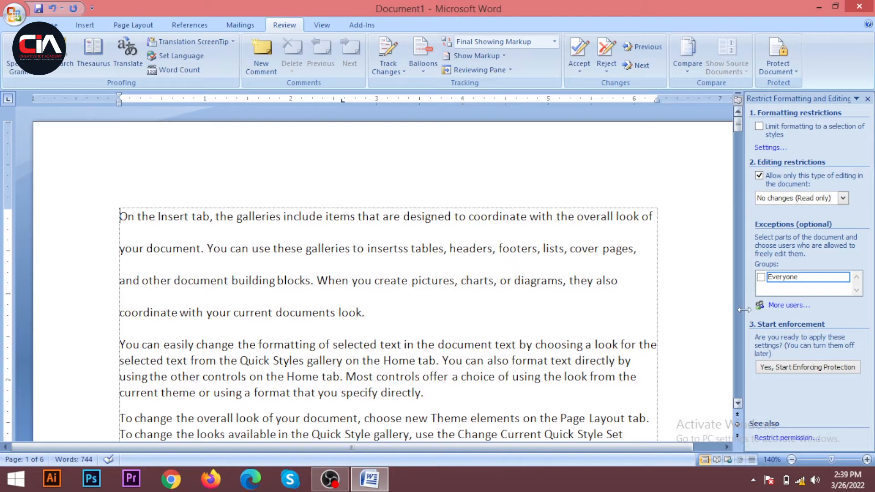
Start enforcing protection with a new password entered and confirmed, and close the restriction settings.
{"action": "left_click", "coordinate": [791, 368]}
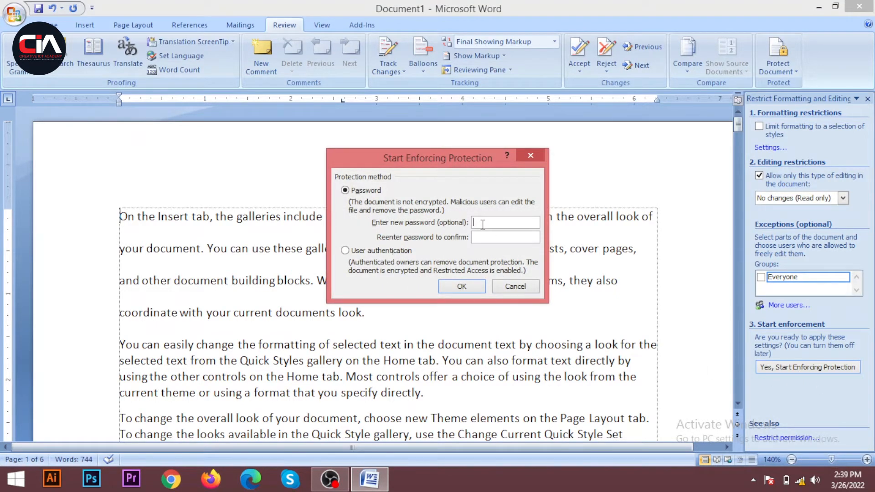
{"action": "type", "text": "11"}
{"action": "left_click", "coordinate": [468, 285]}
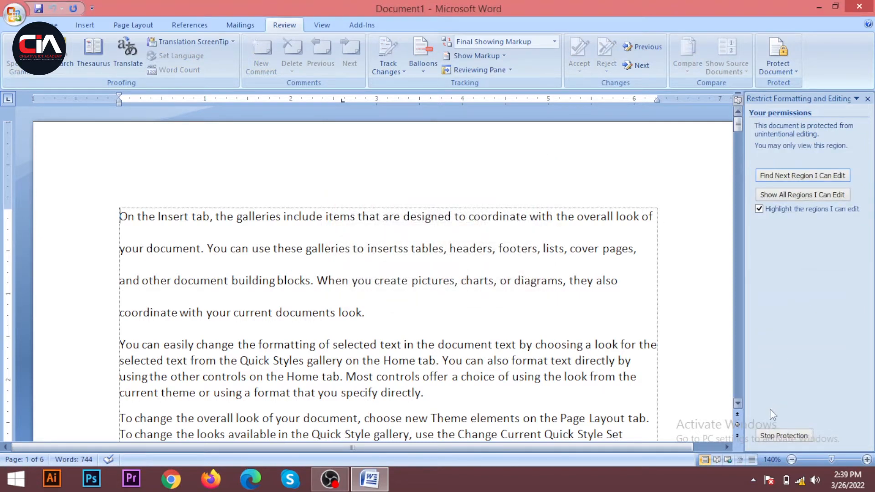
{"action": "left_click", "coordinate": [867, 99]}
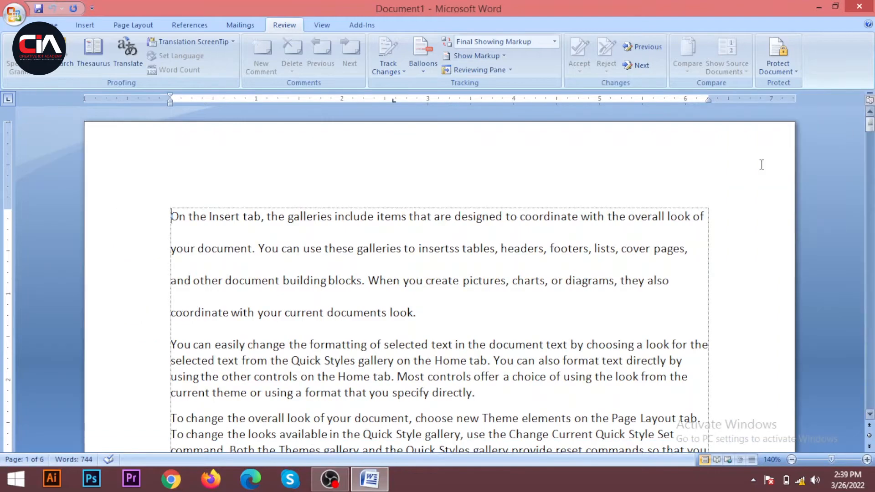
Test the protection by trying to delete text at several places in the document.
{"action": "scroll", "coordinate": [761, 164], "scroll_direction": "down", "scroll_amount": 8}
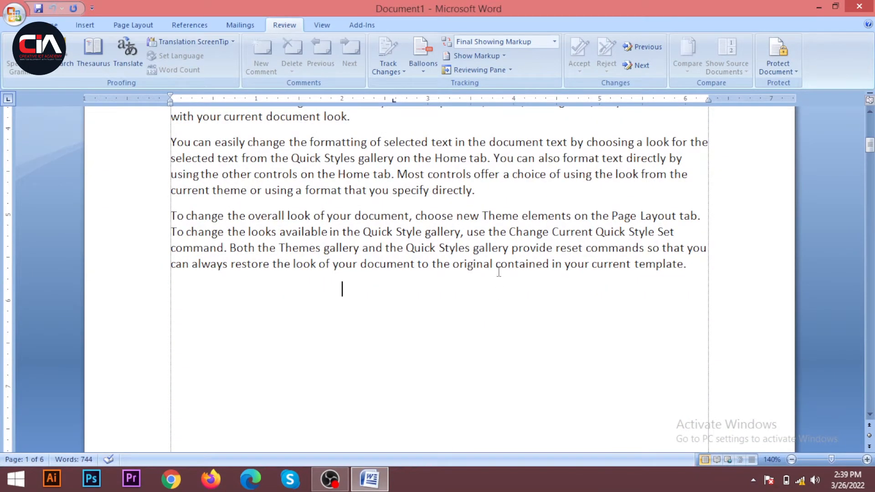
{"action": "key", "text": "BackSpace"}
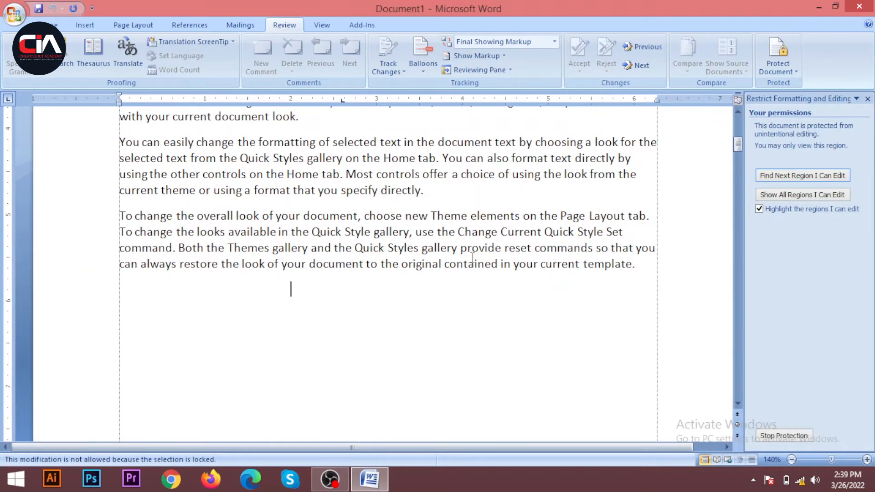
{"action": "scroll", "coordinate": [472, 257], "scroll_direction": "up", "scroll_amount": 4}
{"action": "left_click", "coordinate": [508, 181]}
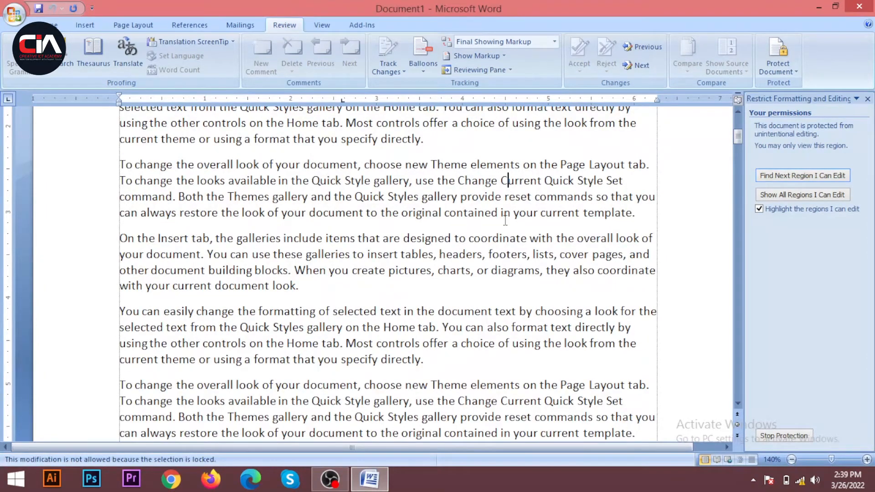
{"action": "scroll", "coordinate": [505, 220], "scroll_direction": "up", "scroll_amount": 4}
{"action": "left_click", "coordinate": [521, 197]}
{"action": "scroll", "coordinate": [456, 274], "scroll_direction": "up", "scroll_amount": 2}
{"action": "left_click", "coordinate": [403, 217]}
{"action": "scroll", "coordinate": [440, 297], "scroll_direction": "down", "scroll_amount": 10}
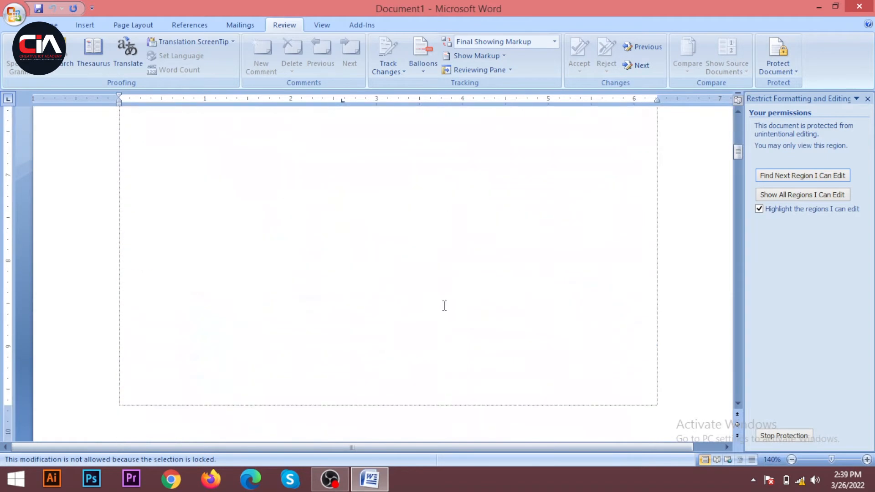
Close the restriction settings and place the cursor at the end of the last paragraph on page 1.
{"action": "left_click", "coordinate": [867, 99]}
{"action": "scroll", "coordinate": [401, 273], "scroll_direction": "up", "scroll_amount": 5}
{"action": "left_click", "coordinate": [403, 264]}
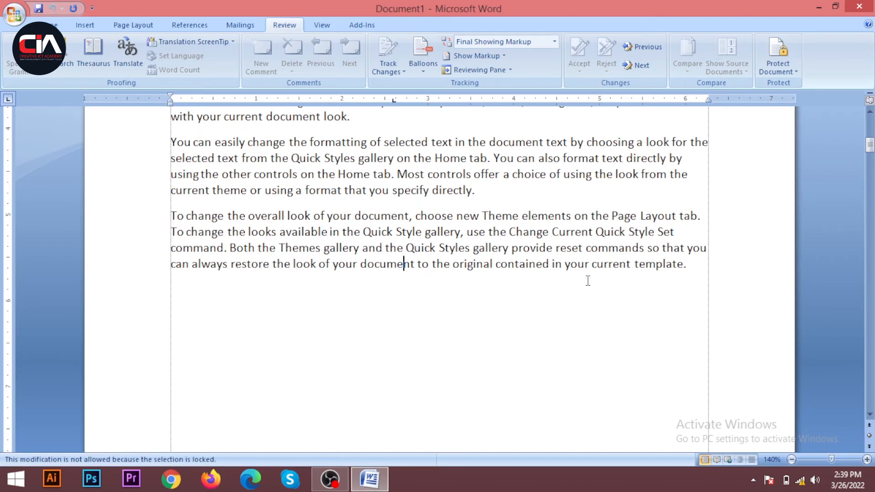
{"action": "left_click", "coordinate": [690, 266]}
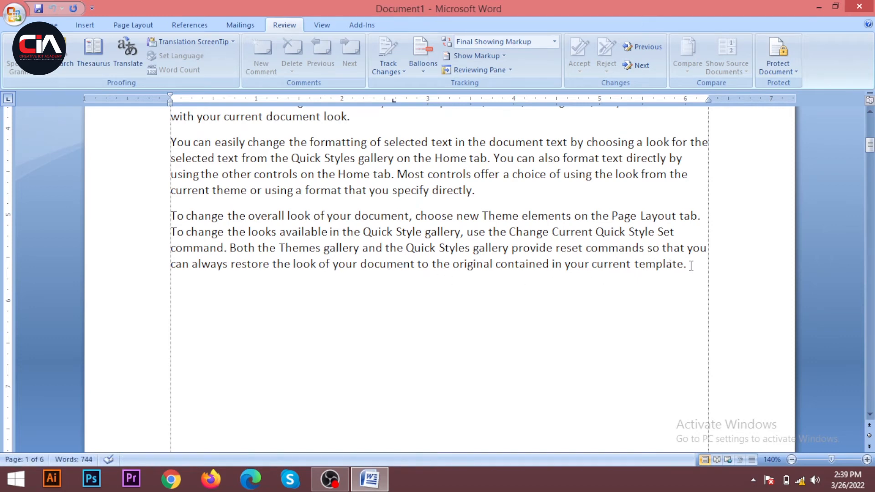
Stop the document's protection by entering the protection password, and close the restriction settings.
{"action": "left_click", "coordinate": [788, 68]}
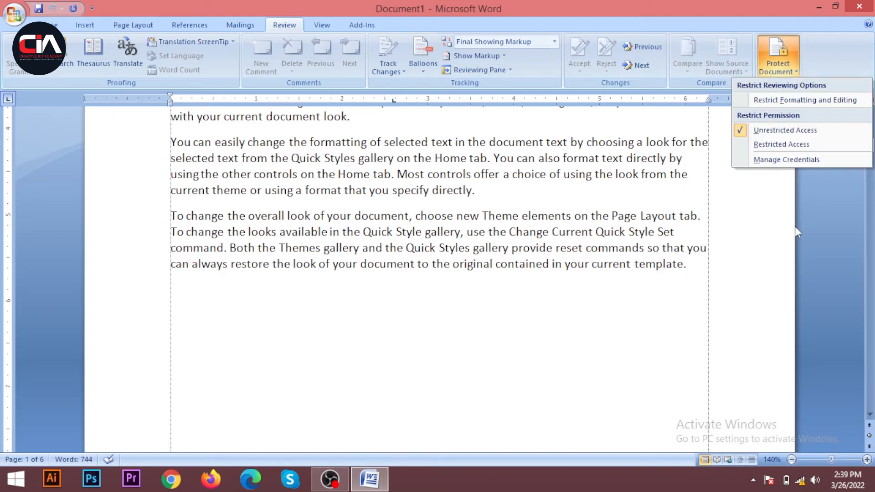
{"action": "left_click", "coordinate": [779, 103]}
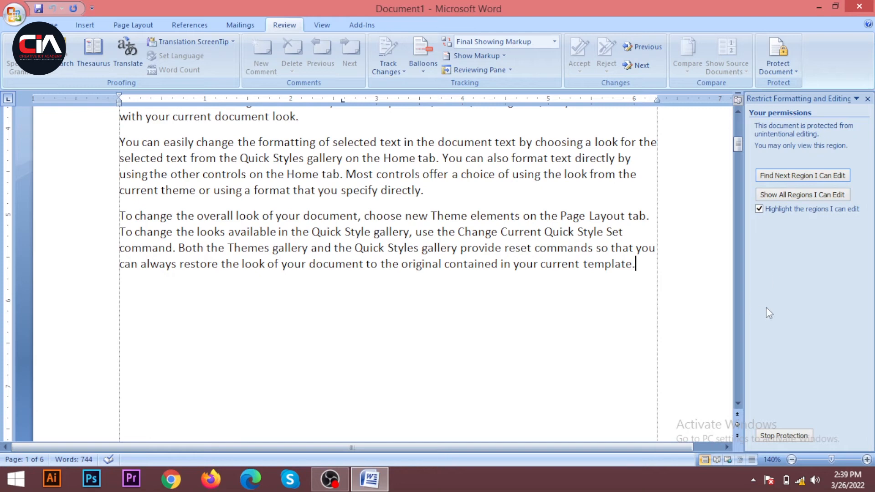
{"action": "left_click", "coordinate": [770, 439]}
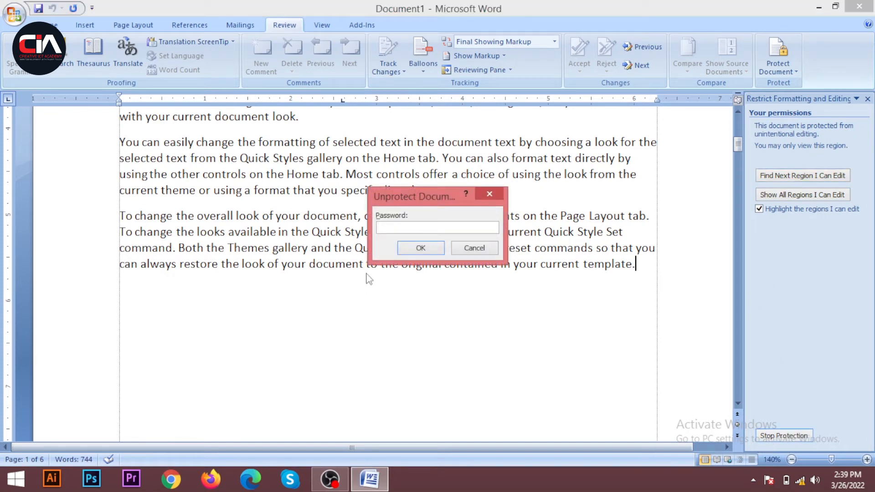
{"action": "type", "text": "1234"}
{"action": "left_click", "coordinate": [417, 249]}
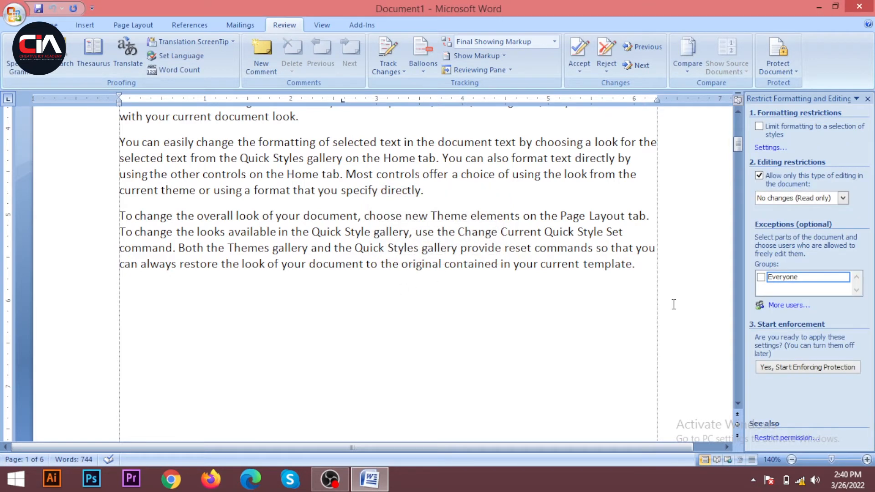
{"action": "left_click", "coordinate": [867, 99]}
Below the last paragraph on page 1, add the test text "Jfgyjgyjhfghfgxhf" and, a few lines further down, "dfgzdfgzdfgzdfgzsfg".
{"action": "left_click", "coordinate": [694, 272]}
{"action": "key", "text": "Return"}
{"action": "type", "text": "jfgyjgyjhfghfgxhf"}
{"action": "key", "text": "Return"}
{"action": "key", "text": "Return"}
{"action": "key", "text": "Return"}
{"action": "type", "text": "dfgzdfgzdfgzdfgzdfg"}
{"action": "scroll", "coordinate": [254, 319], "scroll_direction": "up", "scroll_amount": 5}
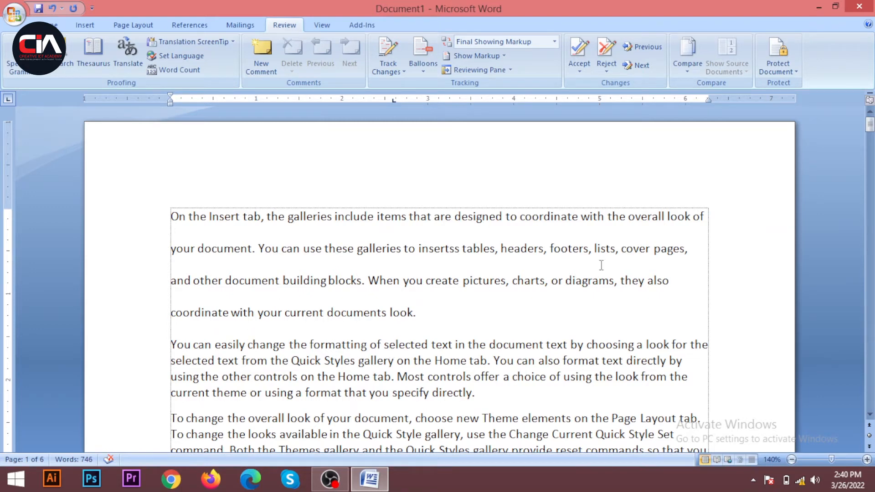
{"action": "scroll", "coordinate": [414, 288], "scroll_direction": "down", "scroll_amount": 12}
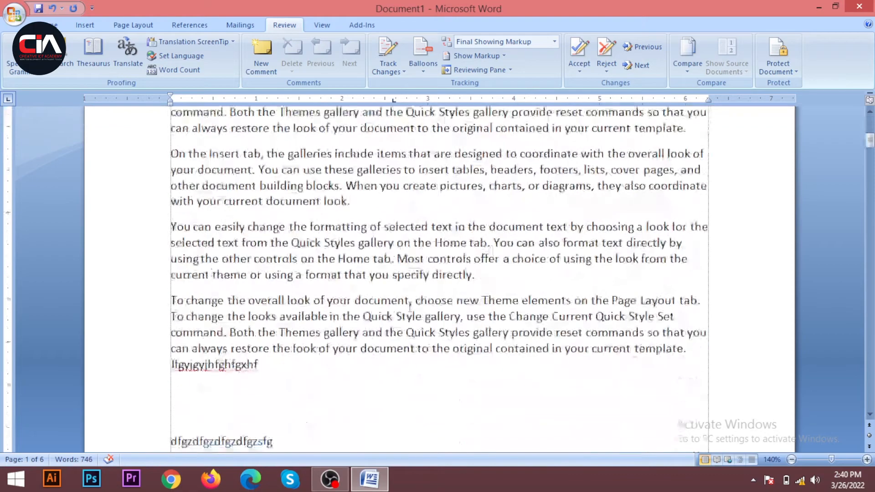
{"action": "scroll", "coordinate": [344, 311], "scroll_direction": "up", "scroll_amount": 5}
{"action": "scroll", "coordinate": [345, 305], "scroll_direction": "up", "scroll_amount": 8}
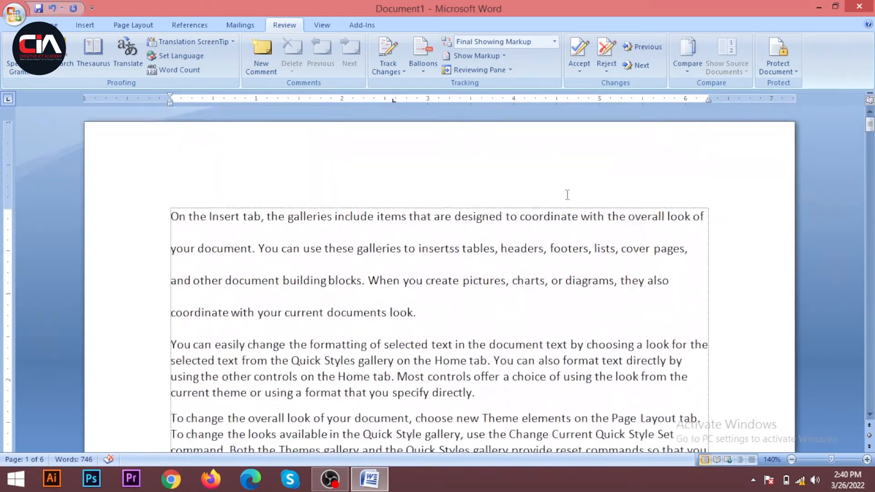
Enforce the read-only protection again with a password entered and confirmed, and try to add a line after the first paragraph.
{"action": "left_click", "coordinate": [784, 71]}
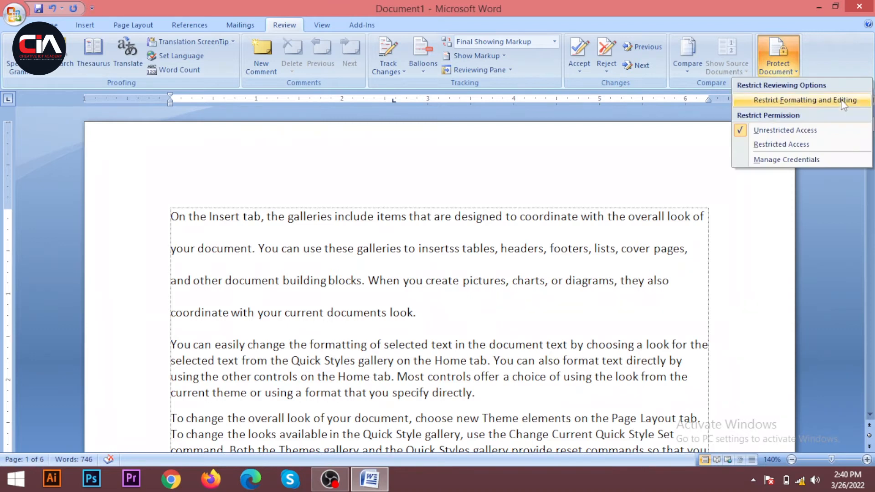
{"action": "left_click", "coordinate": [806, 101]}
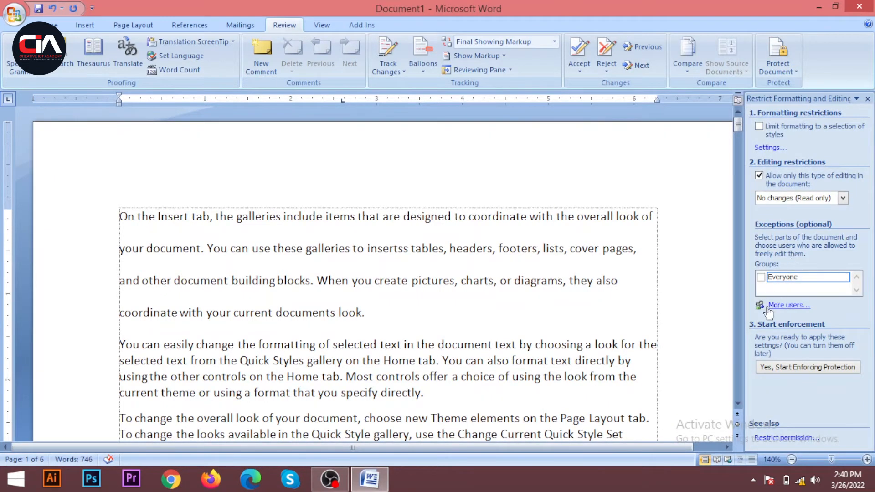
{"action": "left_click", "coordinate": [799, 368]}
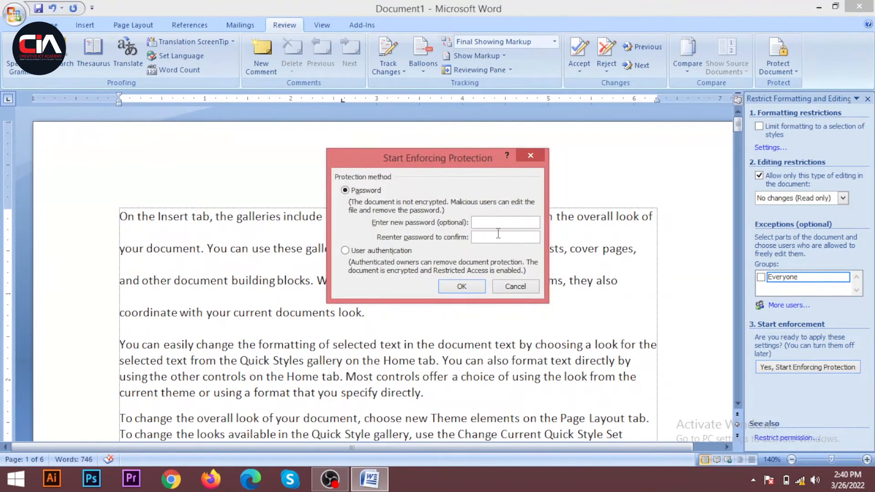
{"action": "type", "text": "12341234"}
{"action": "left_click", "coordinate": [473, 289]}
{"action": "left_click", "coordinate": [566, 314]}
{"action": "key", "text": "Return"}
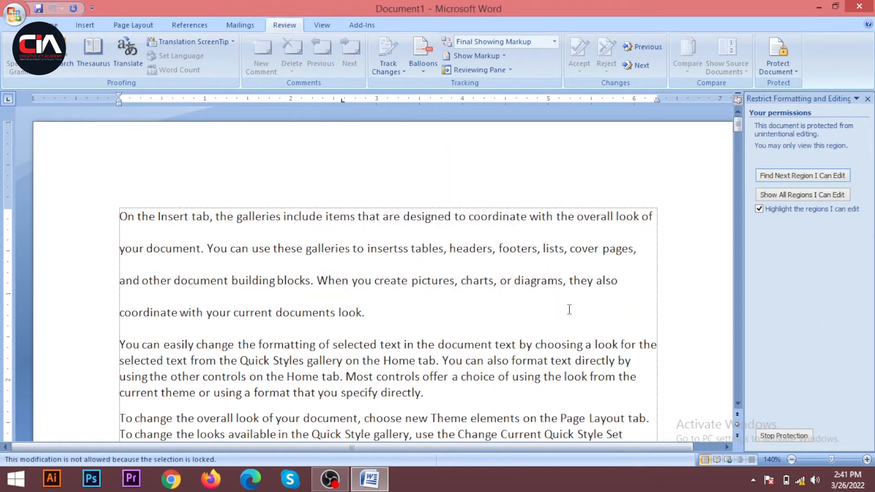
Stop the protection with its password, add "xczccA" at the end of the first paragraph, and close the restriction settings.
{"action": "left_click", "coordinate": [784, 436]}
{"action": "type", "text": "123"}
{"action": "key", "text": "Return"}
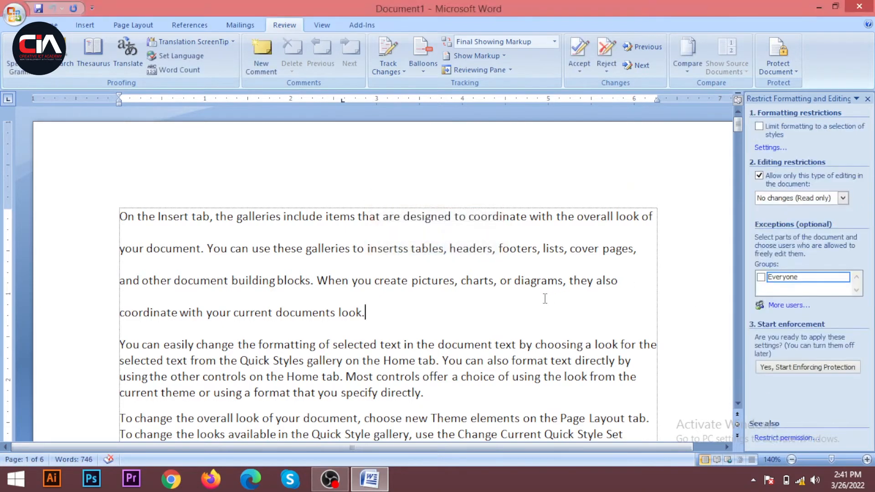
{"action": "type", "text": "xczccA"}
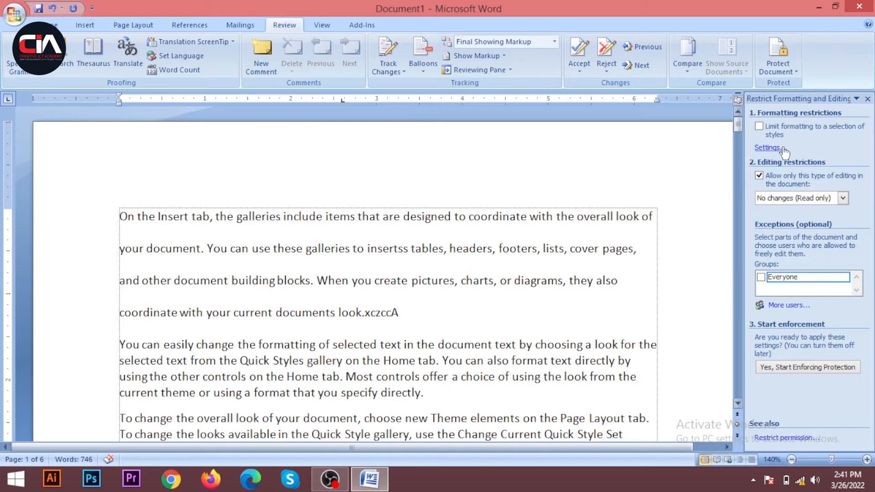
{"action": "left_click", "coordinate": [867, 99]}
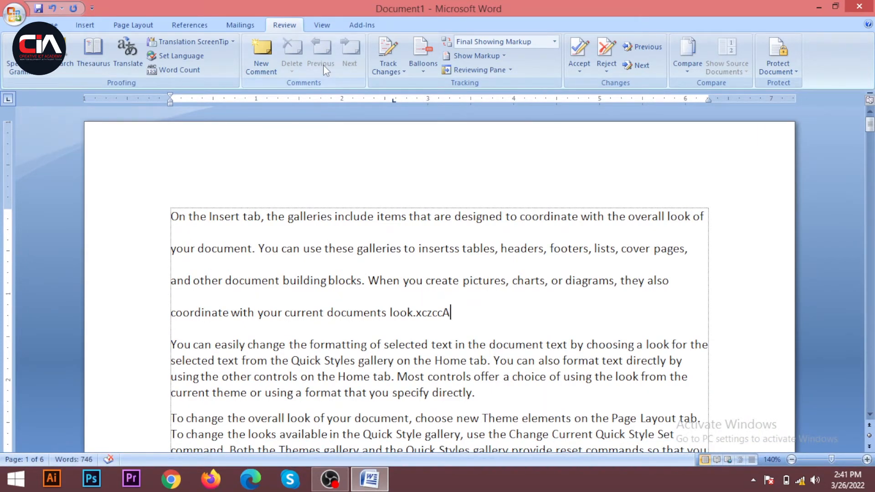
Zoom the document out to 70% and back in to 110%.
{"action": "left_click", "coordinate": [324, 26]}
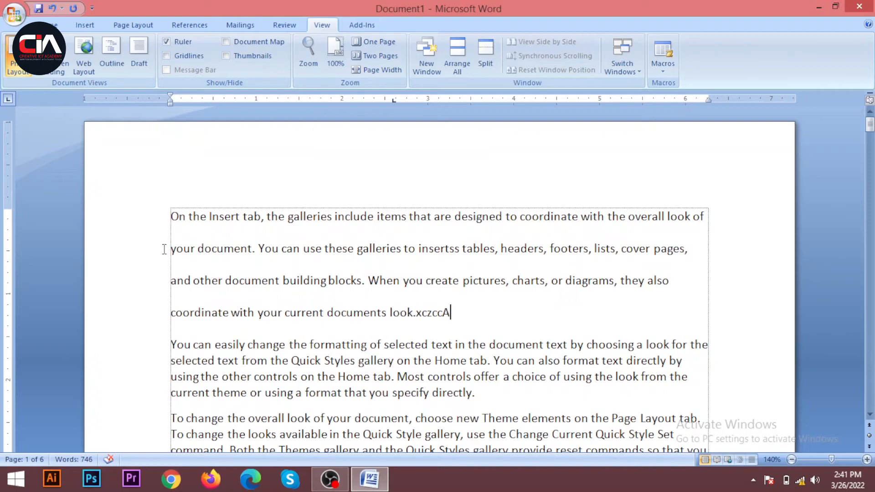
{"action": "scroll", "coordinate": [217, 230], "scroll_direction": "down", "scroll_amount": 4}
{"action": "scroll", "coordinate": [214, 234], "scroll_direction": "down", "scroll_amount": 3}
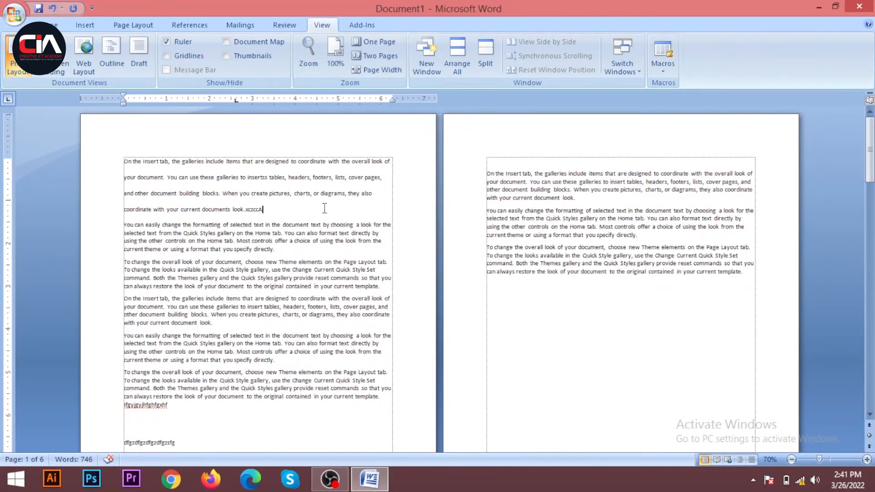
{"action": "scroll", "coordinate": [330, 205], "scroll_direction": "up", "scroll_amount": 4}
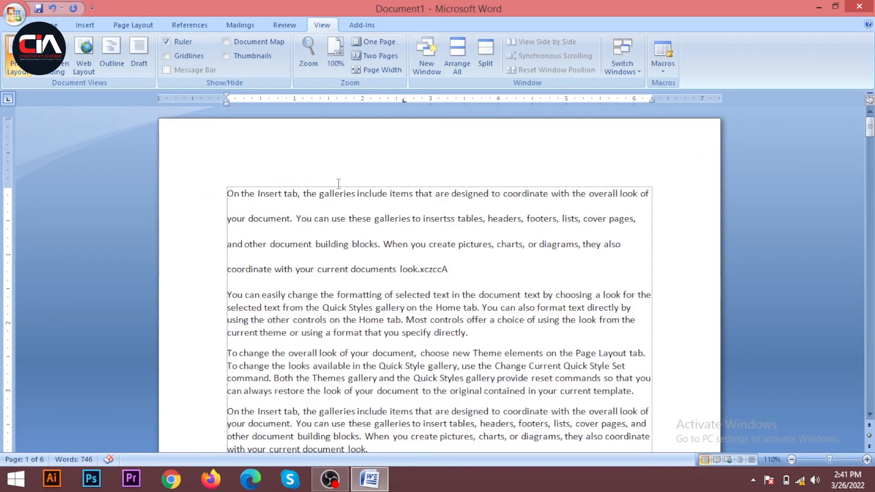
{"action": "scroll", "coordinate": [314, 300], "scroll_direction": "down", "scroll_amount": 1}
{"action": "scroll", "coordinate": [314, 301], "scroll_direction": "down", "scroll_amount": 3}
{"action": "scroll", "coordinate": [287, 293], "scroll_direction": "up", "scroll_amount": 3}
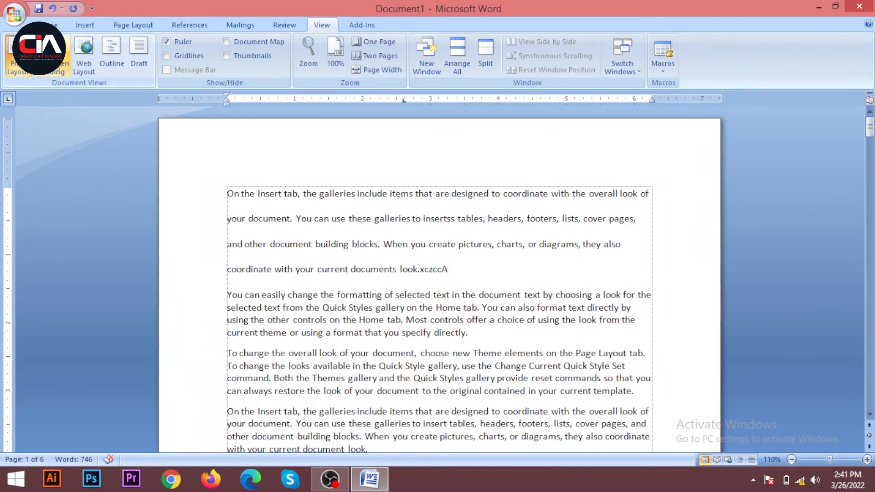
View the document in Full Screen Reading, go through to the last screen and back to the first, and close the view.
{"action": "left_click", "coordinate": [50, 53]}
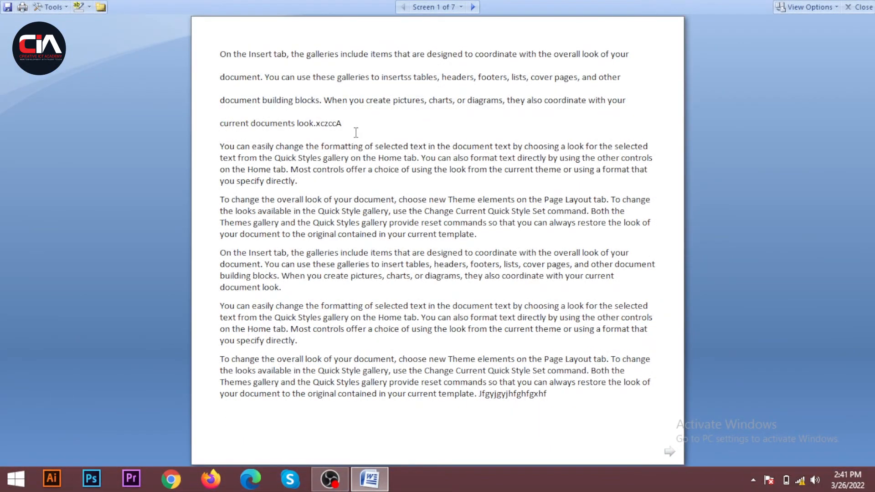
{"action": "left_click", "coordinate": [472, 7]}
{"action": "left_click", "coordinate": [473, 7]}
{"action": "scroll", "coordinate": [404, 159], "scroll_direction": "down", "scroll_amount": 4}
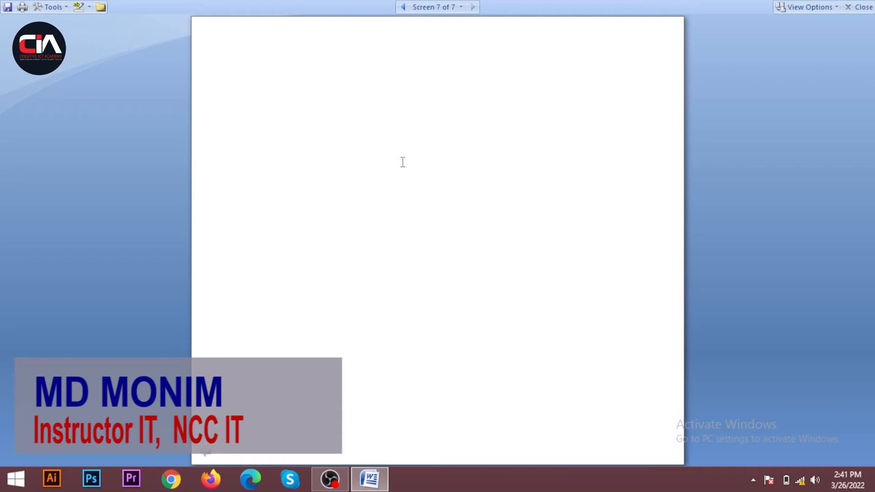
{"action": "scroll", "coordinate": [403, 167], "scroll_direction": "up", "scroll_amount": 6}
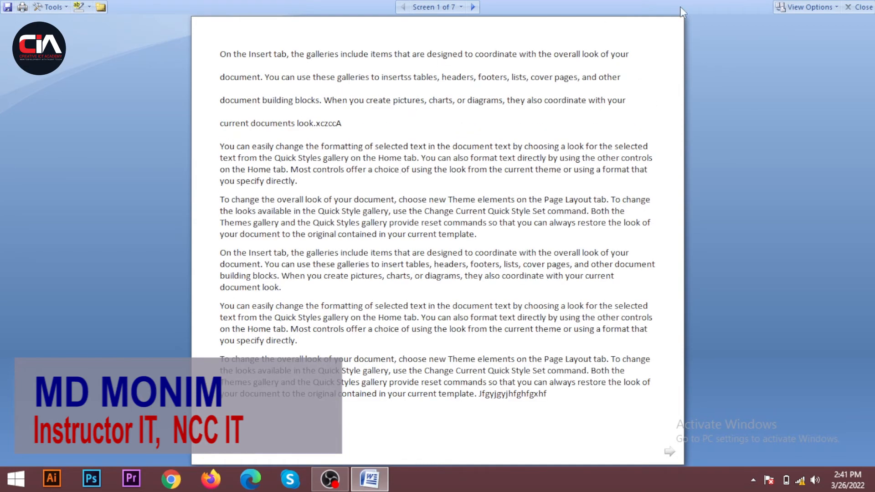
{"action": "left_click", "coordinate": [861, 7]}
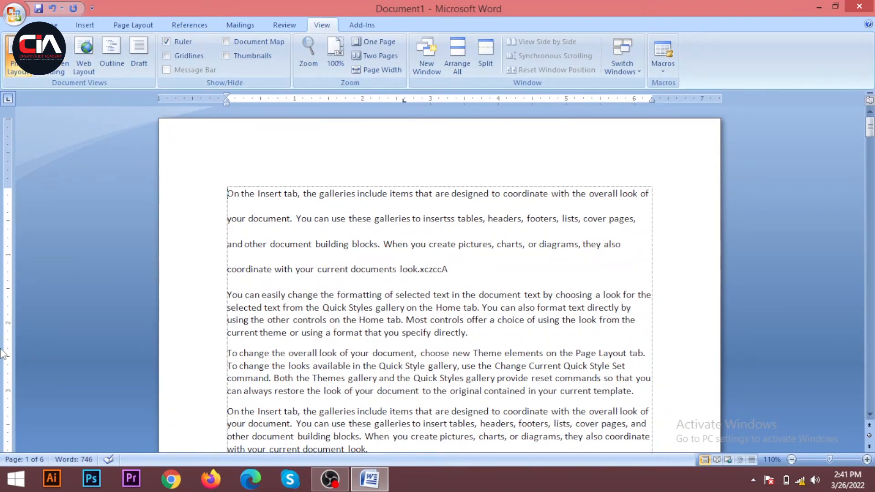
Toggle the ruler off and on, display the gridlines over the page to examine them, and hide the gridlines again.
{"action": "left_click", "coordinate": [170, 42]}
{"action": "left_click", "coordinate": [167, 42]}
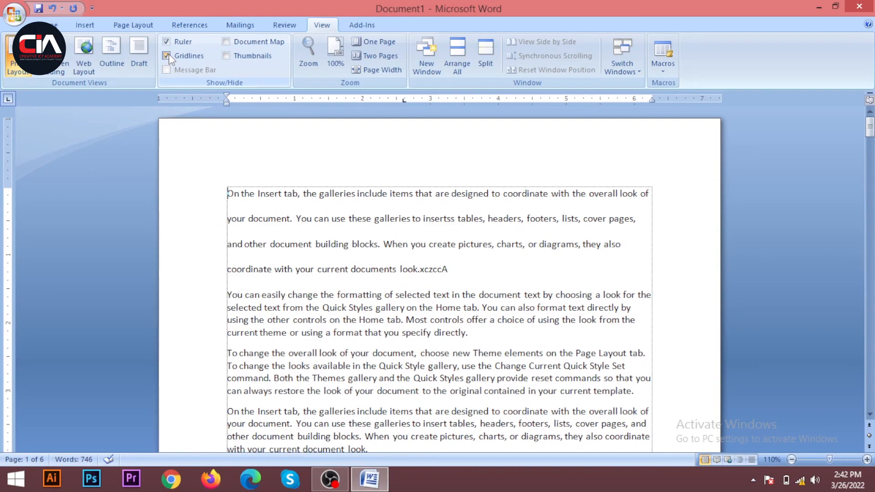
{"action": "left_click", "coordinate": [169, 54]}
{"action": "scroll", "coordinate": [553, 312], "scroll_direction": "down", "scroll_amount": 10}
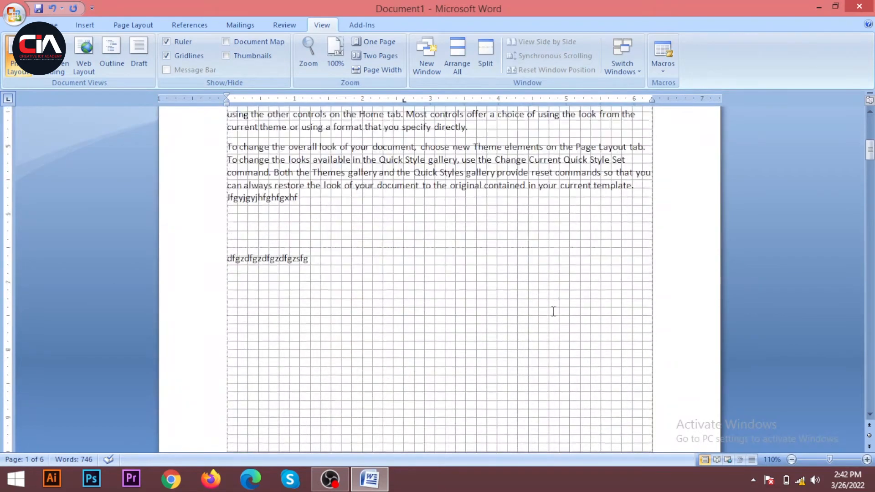
{"action": "scroll", "coordinate": [553, 311], "scroll_direction": "down", "scroll_amount": 2}
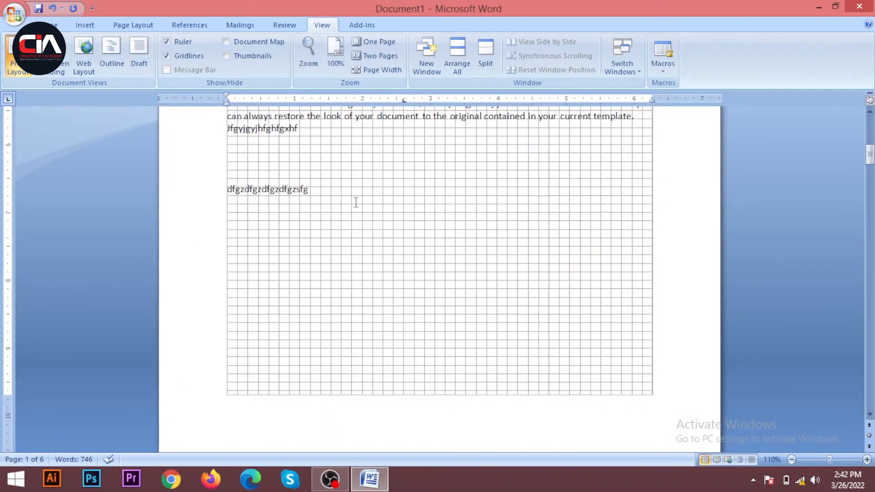
{"action": "left_click", "coordinate": [171, 55]}
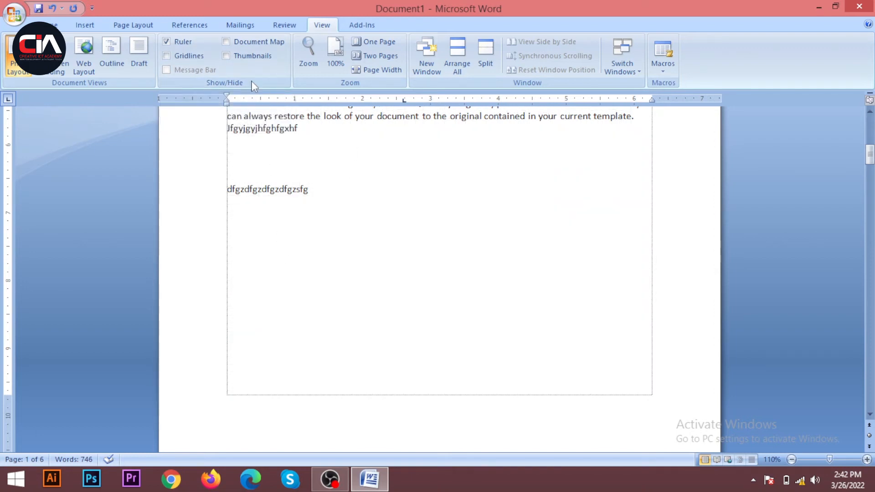
Show the page thumbnails and use them to go to page 6.
{"action": "left_click", "coordinate": [226, 57]}
{"action": "scroll", "coordinate": [55, 355], "scroll_direction": "down", "scroll_amount": 4}
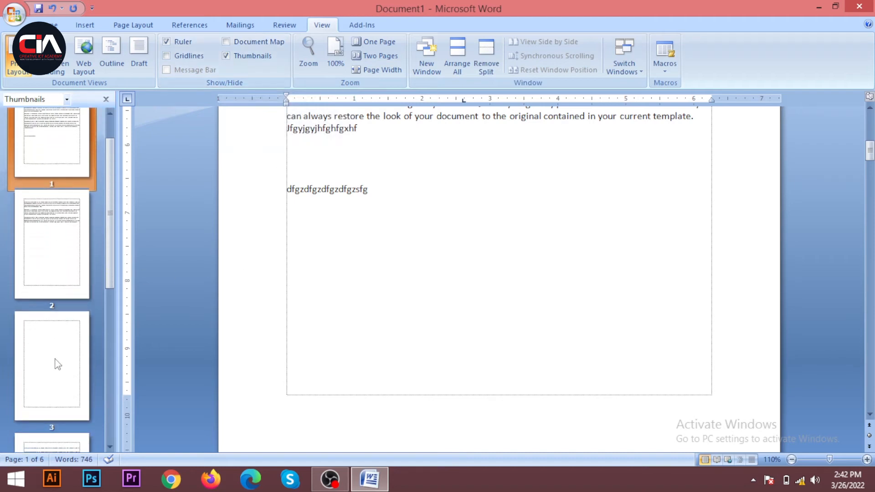
{"action": "scroll", "coordinate": [60, 347], "scroll_direction": "down", "scroll_amount": 6}
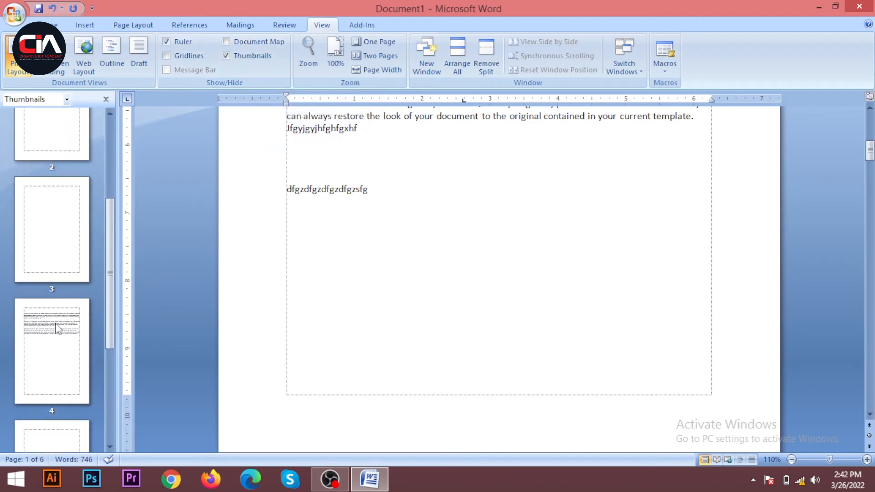
{"action": "left_click_drag", "start_coordinate": [110, 403], "coordinate": [110, 418]}
{"action": "left_click", "coordinate": [88, 371]}
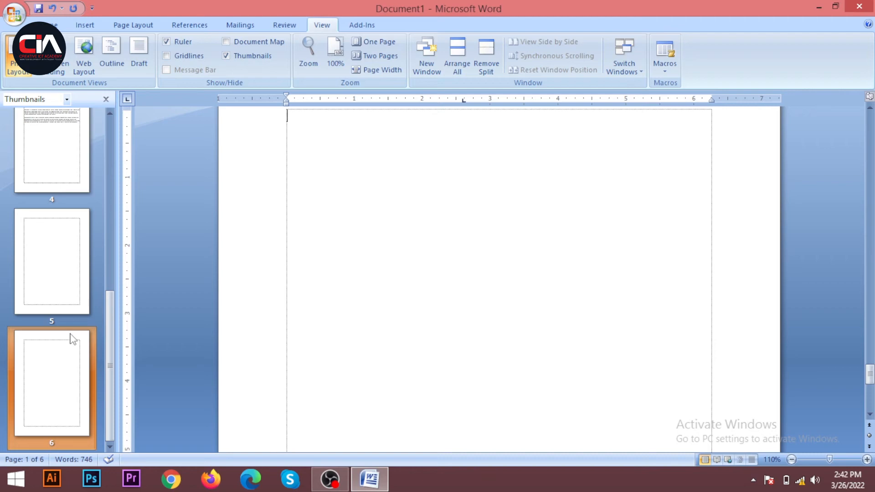
Go back through pages 5, 4, 2 and 1 with their thumbnails, and hide the thumbnails.
{"action": "left_click", "coordinate": [53, 271]}
{"action": "left_click", "coordinate": [58, 184]}
{"action": "scroll", "coordinate": [99, 237], "scroll_direction": "up", "scroll_amount": 5}
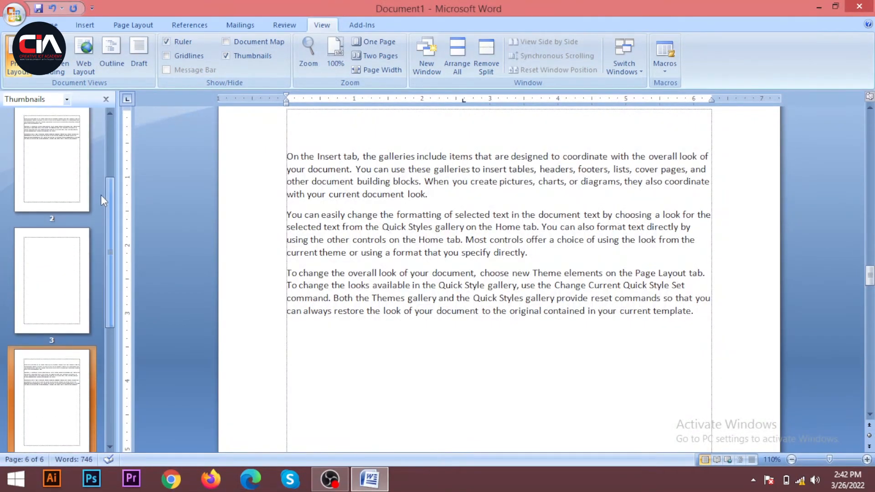
{"action": "left_click", "coordinate": [51, 185]}
{"action": "scroll", "coordinate": [53, 236], "scroll_direction": "up", "scroll_amount": 3}
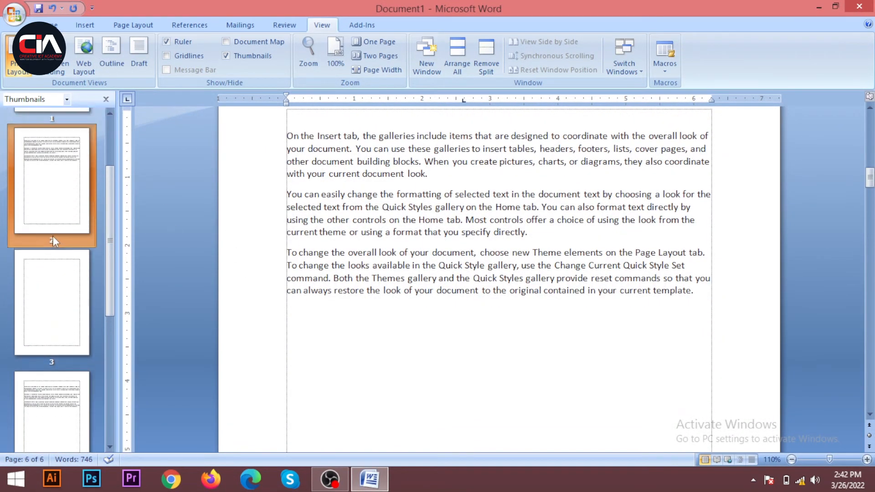
{"action": "left_click", "coordinate": [73, 139]}
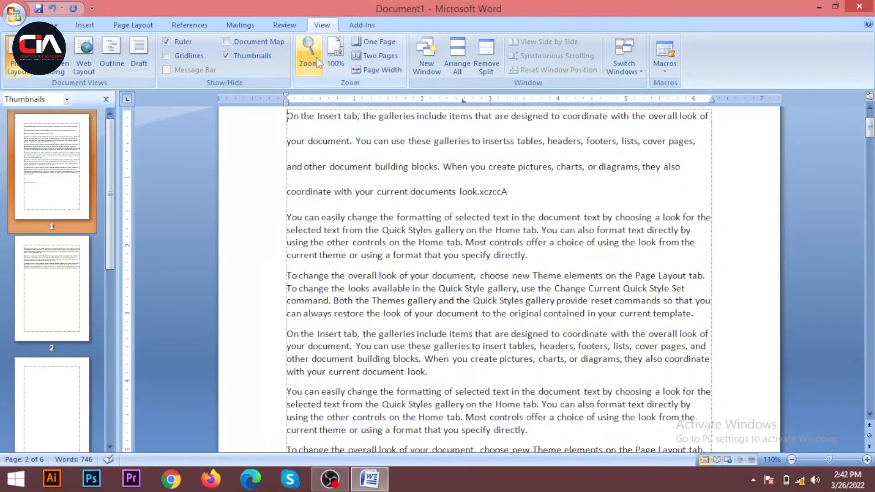
{"action": "left_click", "coordinate": [238, 56]}
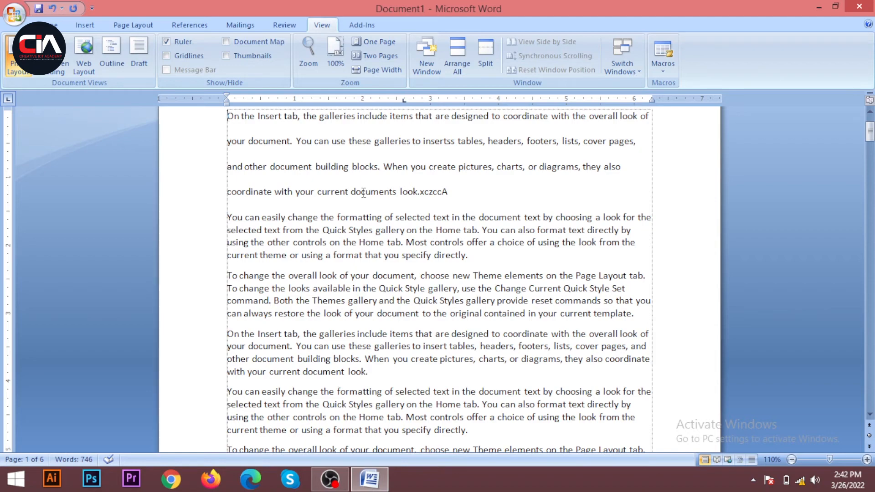
Zoom the document in to 220%, out to 60% and back in to 190% to compare how the pages display.
{"action": "scroll", "coordinate": [354, 175], "scroll_direction": "up", "scroll_amount": 10, "text": "ctrl"}
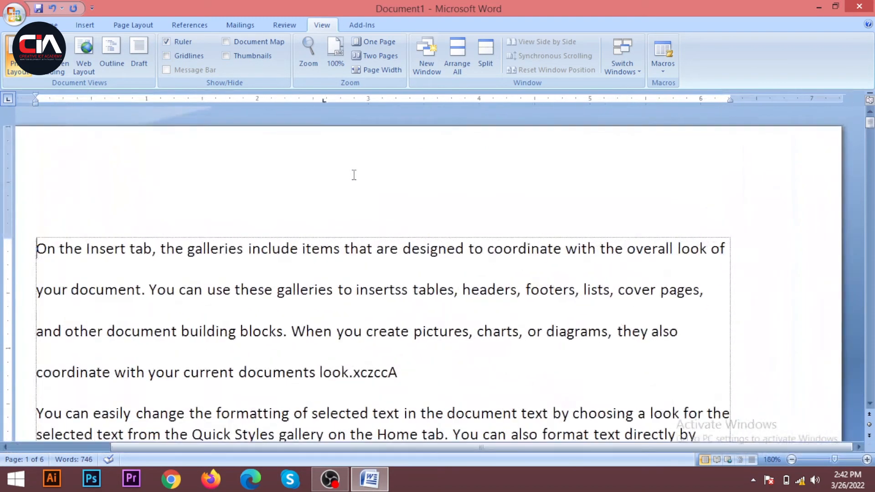
{"action": "scroll", "coordinate": [354, 175], "scroll_direction": "up", "scroll_amount": 1, "text": "ctrl"}
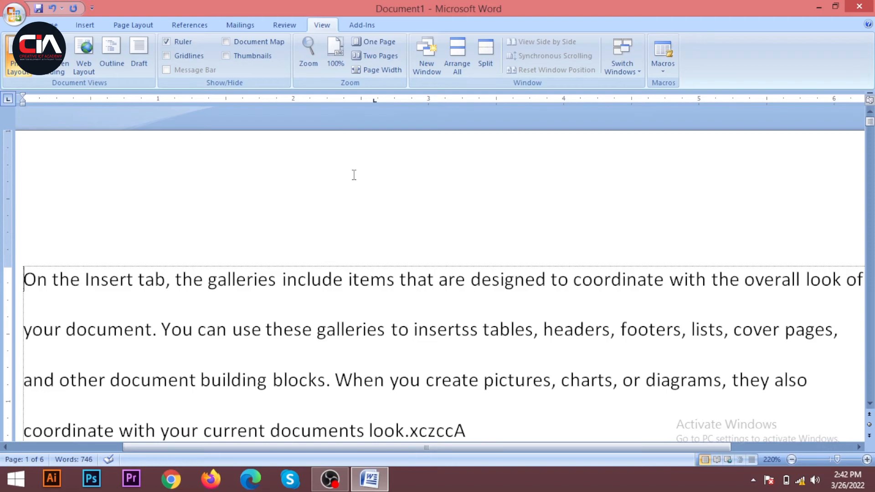
{"action": "scroll", "coordinate": [354, 174], "scroll_direction": "down", "scroll_amount": 10, "text": "ctrl"}
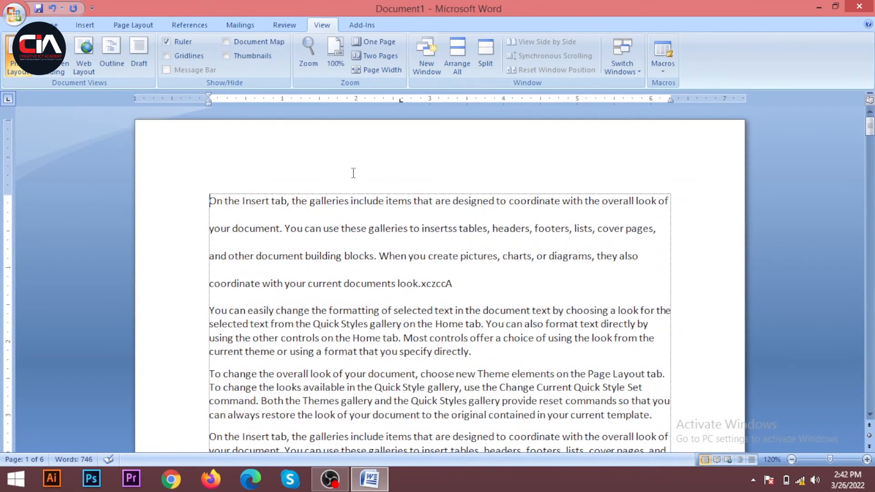
{"action": "scroll", "coordinate": [353, 173], "scroll_direction": "down", "scroll_amount": 9, "text": "ctrl"}
{"action": "scroll", "coordinate": [354, 173], "scroll_direction": "up", "scroll_amount": 3, "text": "ctrl"}
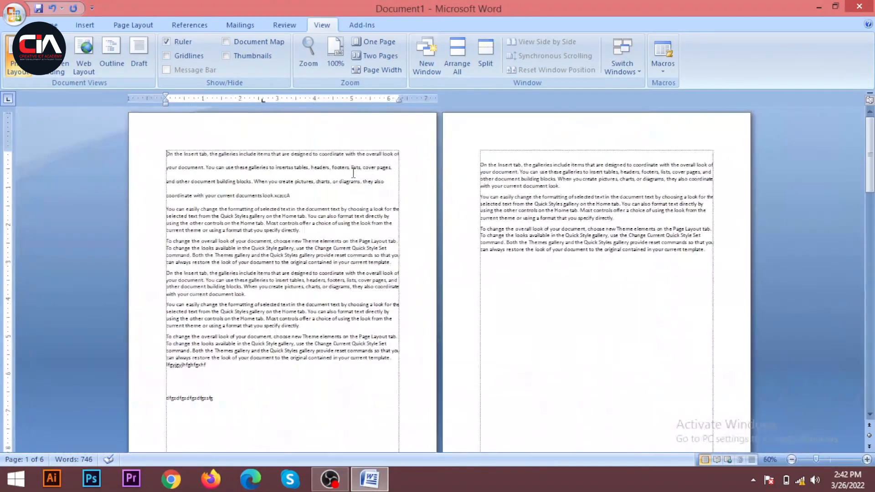
{"action": "scroll", "coordinate": [353, 173], "scroll_direction": "up", "scroll_amount": 12, "text": "ctrl"}
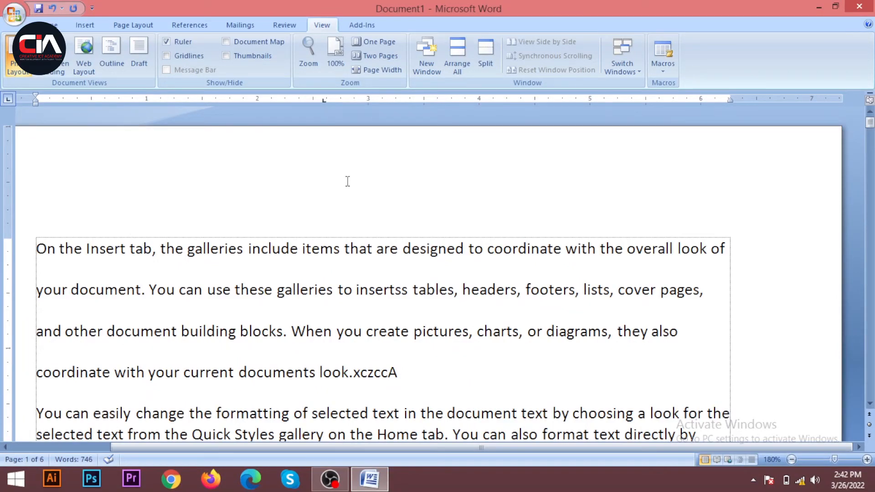
{"action": "scroll", "coordinate": [346, 182], "scroll_direction": "down", "scroll_amount": 14, "text": "ctrl"}
{"action": "scroll", "coordinate": [336, 203], "scroll_direction": "up", "scroll_amount": 14, "text": "ctrl"}
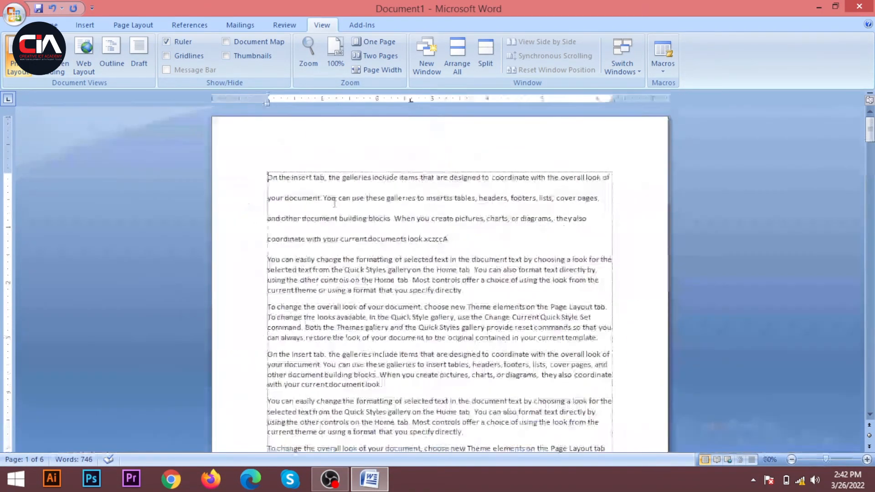
{"action": "scroll", "coordinate": [332, 198], "scroll_direction": "up", "scroll_amount": 1, "text": "ctrl"}
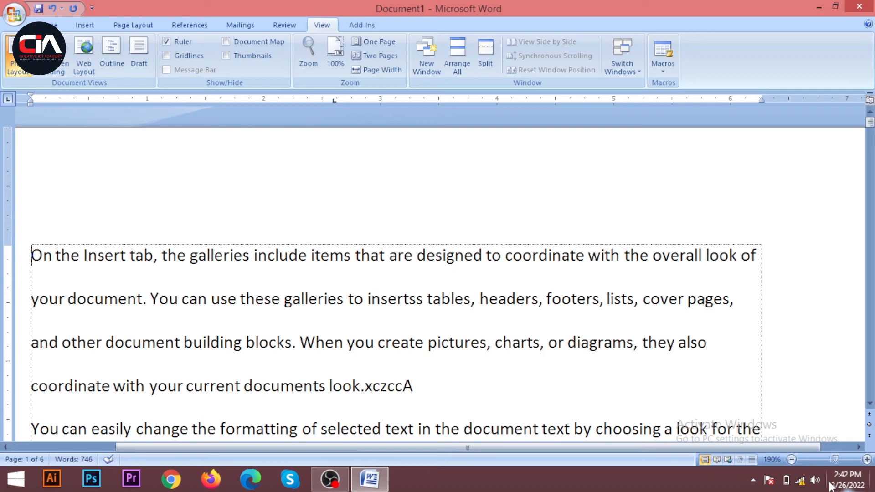
Adjust the zoom level down to 148% and up to 292%, and view the enlarged text on page 1.
{"action": "mouse_move", "coordinate": [834, 459]}
{"action": "left_mouse_down"}
{"action": "mouse_move", "coordinate": [795, 464]}
{"action": "mouse_move", "coordinate": [832, 466]}
{"action": "left_mouse_up"}
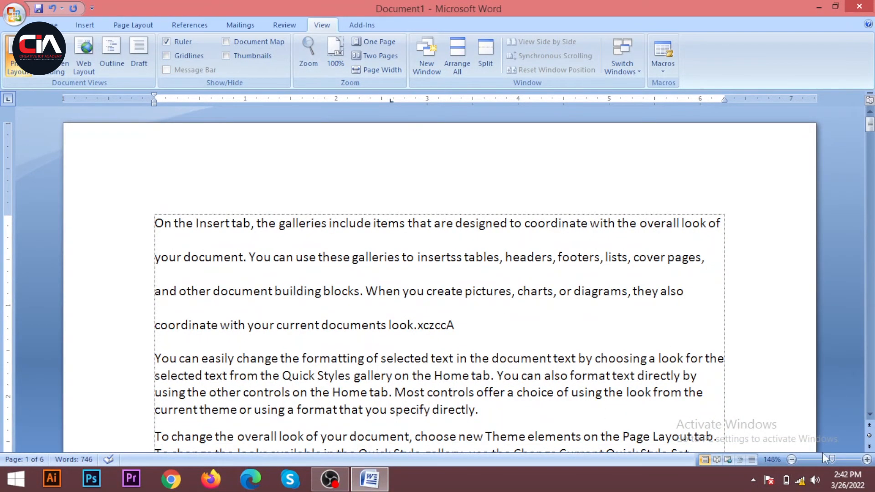
{"action": "left_click", "coordinate": [842, 459]}
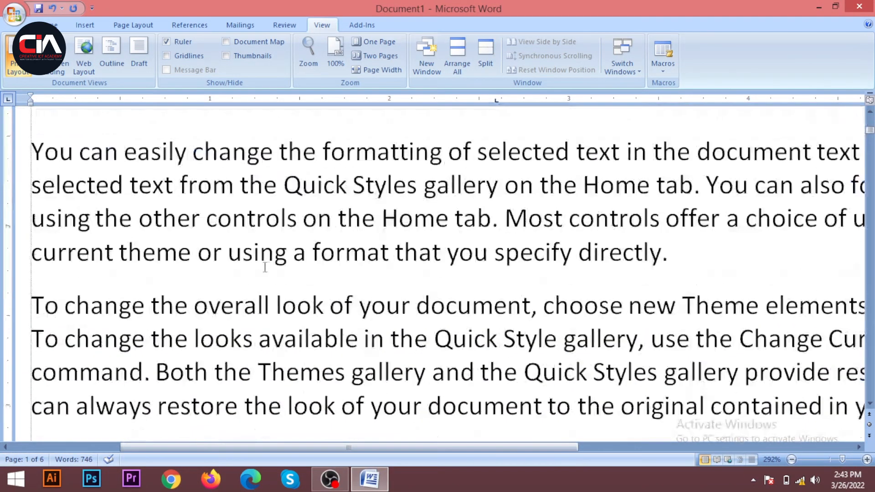
{"action": "scroll", "coordinate": [197, 296], "scroll_direction": "down", "scroll_amount": 5}
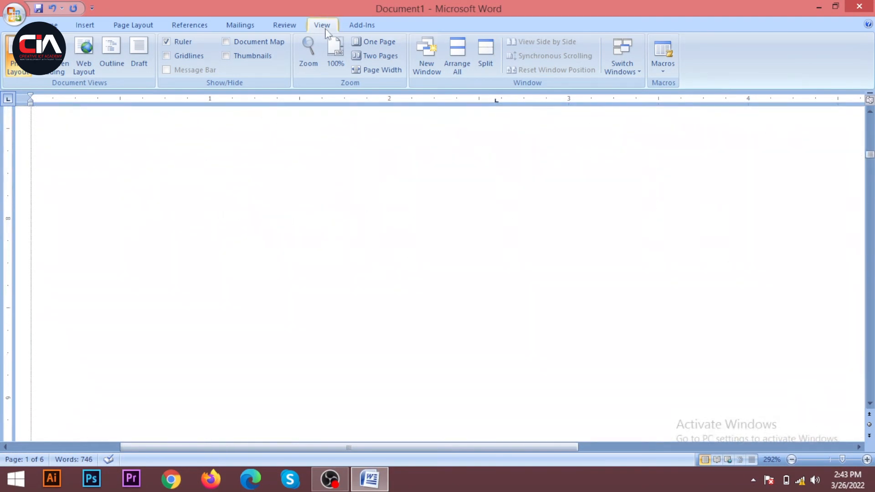
Reset the document zoom to 100% and look through page 1 at that size.
{"action": "left_click", "coordinate": [334, 51]}
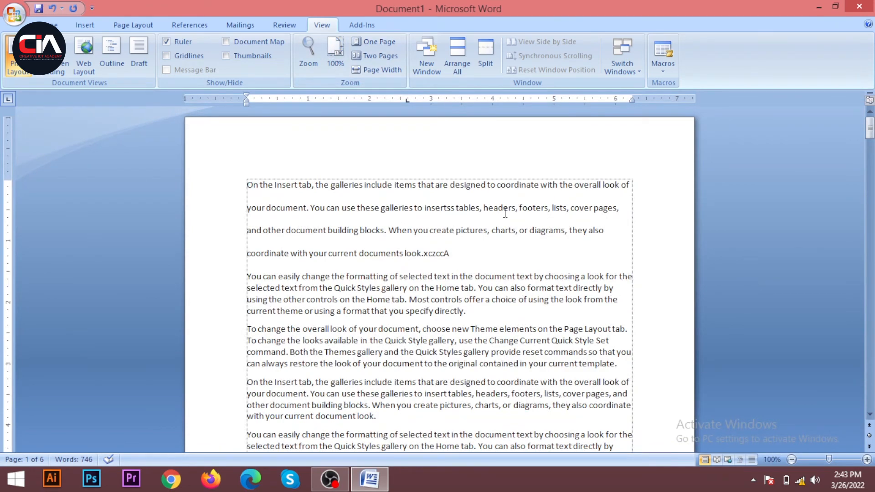
{"action": "scroll", "coordinate": [314, 267], "scroll_direction": "down", "scroll_amount": 7}
{"action": "scroll", "coordinate": [325, 253], "scroll_direction": "up", "scroll_amount": 3}
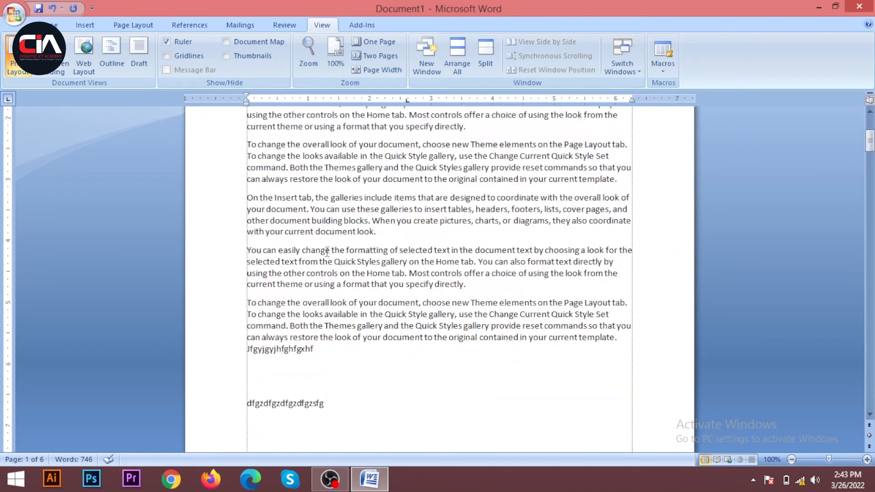
{"action": "scroll", "coordinate": [327, 252], "scroll_direction": "up", "scroll_amount": 5}
Display one whole page, switch to two pages side by side, and try that view at larger and smaller zoom levels.
{"action": "left_click", "coordinate": [382, 47]}
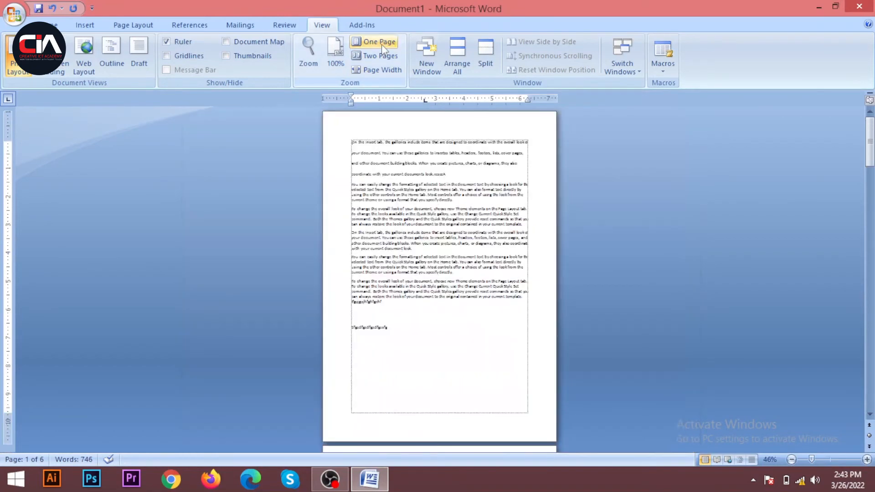
{"action": "left_click", "coordinate": [380, 56]}
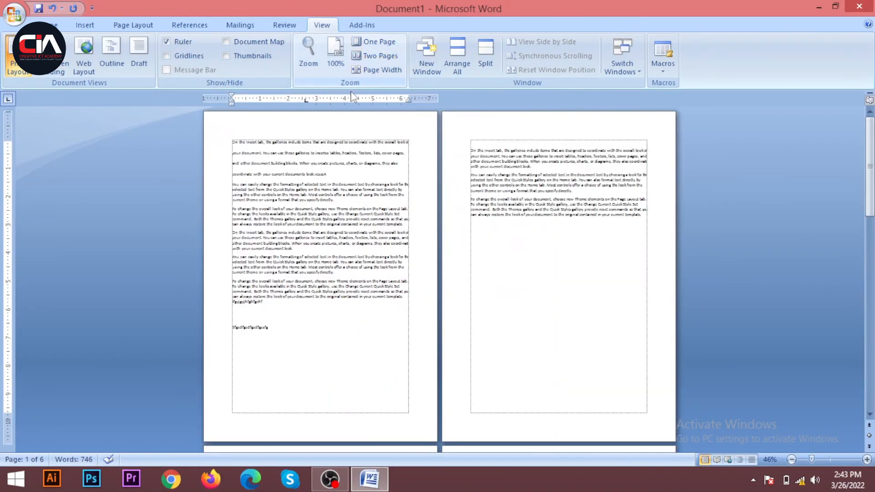
{"action": "scroll", "coordinate": [419, 220], "scroll_direction": "up", "scroll_amount": 4}
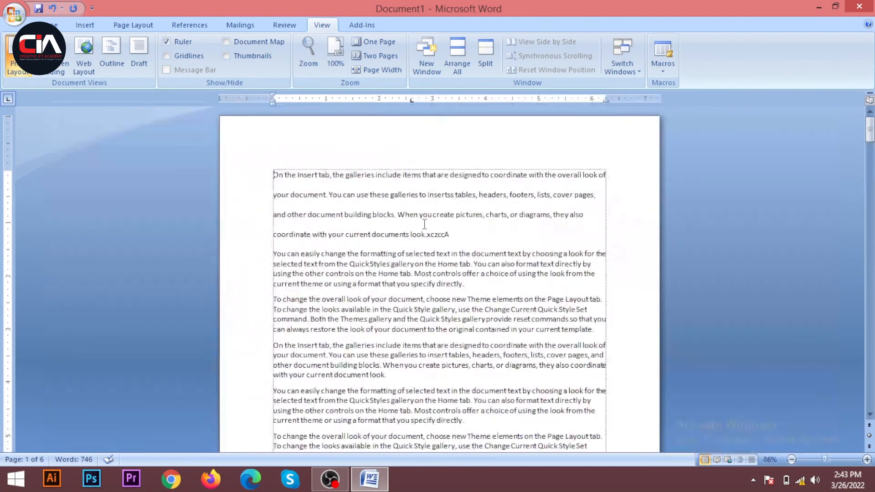
{"action": "scroll", "coordinate": [414, 210], "scroll_direction": "down", "scroll_amount": 2}
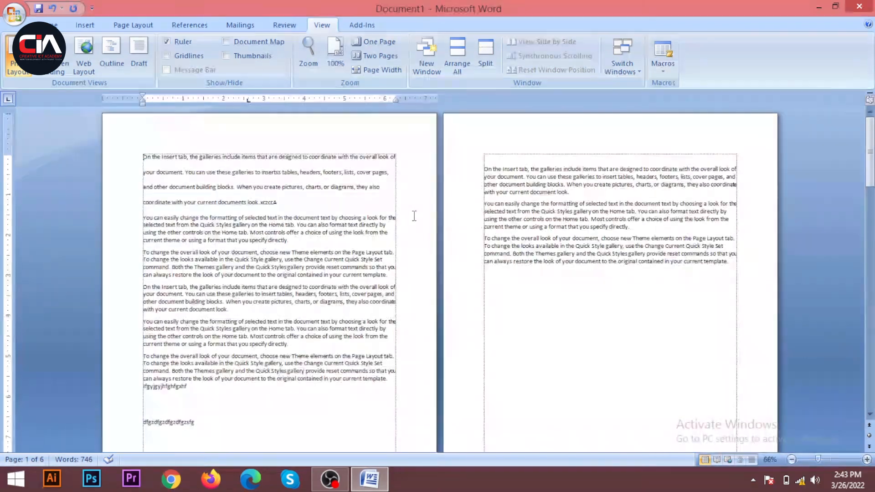
Set the zoom to Page Width and look through the text of page 1.
{"action": "left_click", "coordinate": [382, 70]}
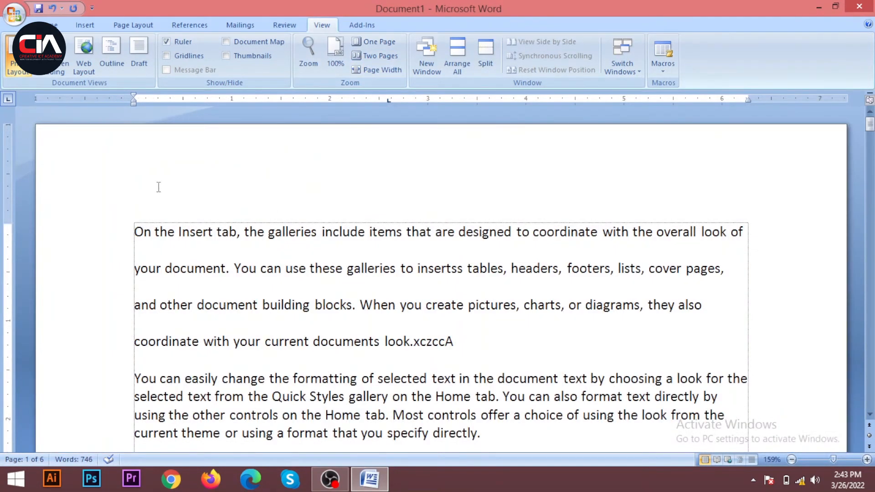
{"action": "scroll", "coordinate": [356, 211], "scroll_direction": "down", "scroll_amount": 15}
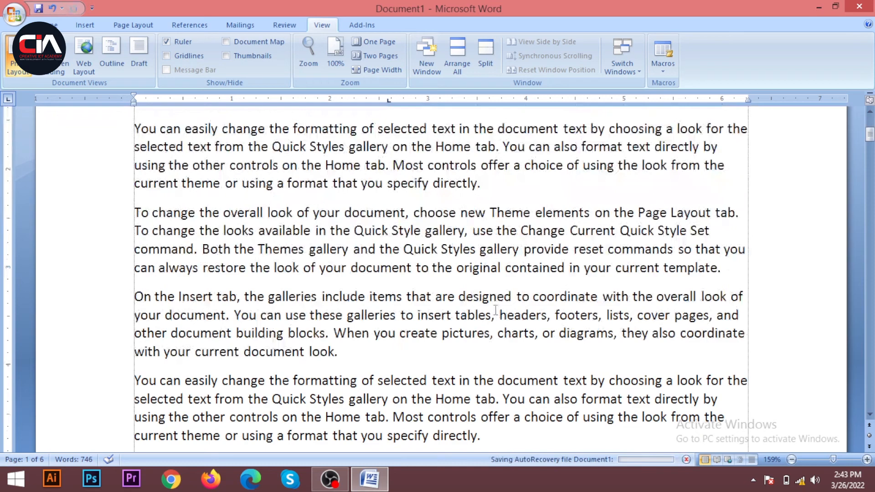
{"action": "scroll", "coordinate": [433, 250], "scroll_direction": "up", "scroll_amount": 10}
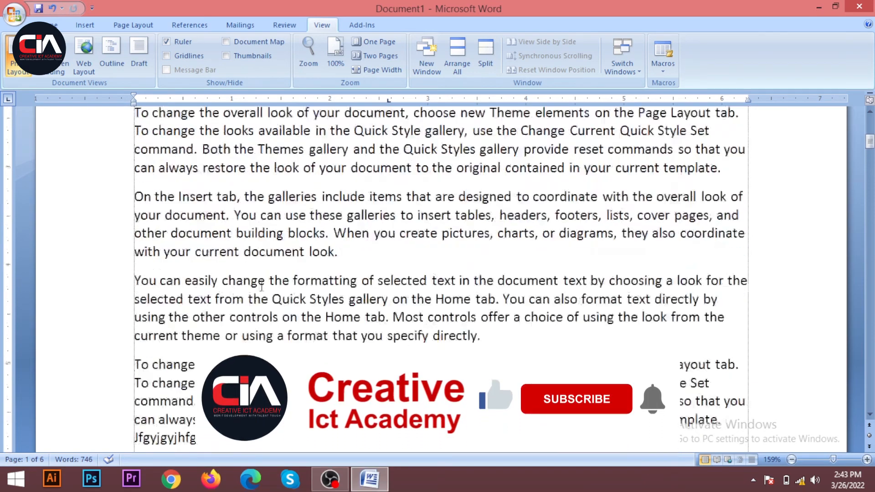